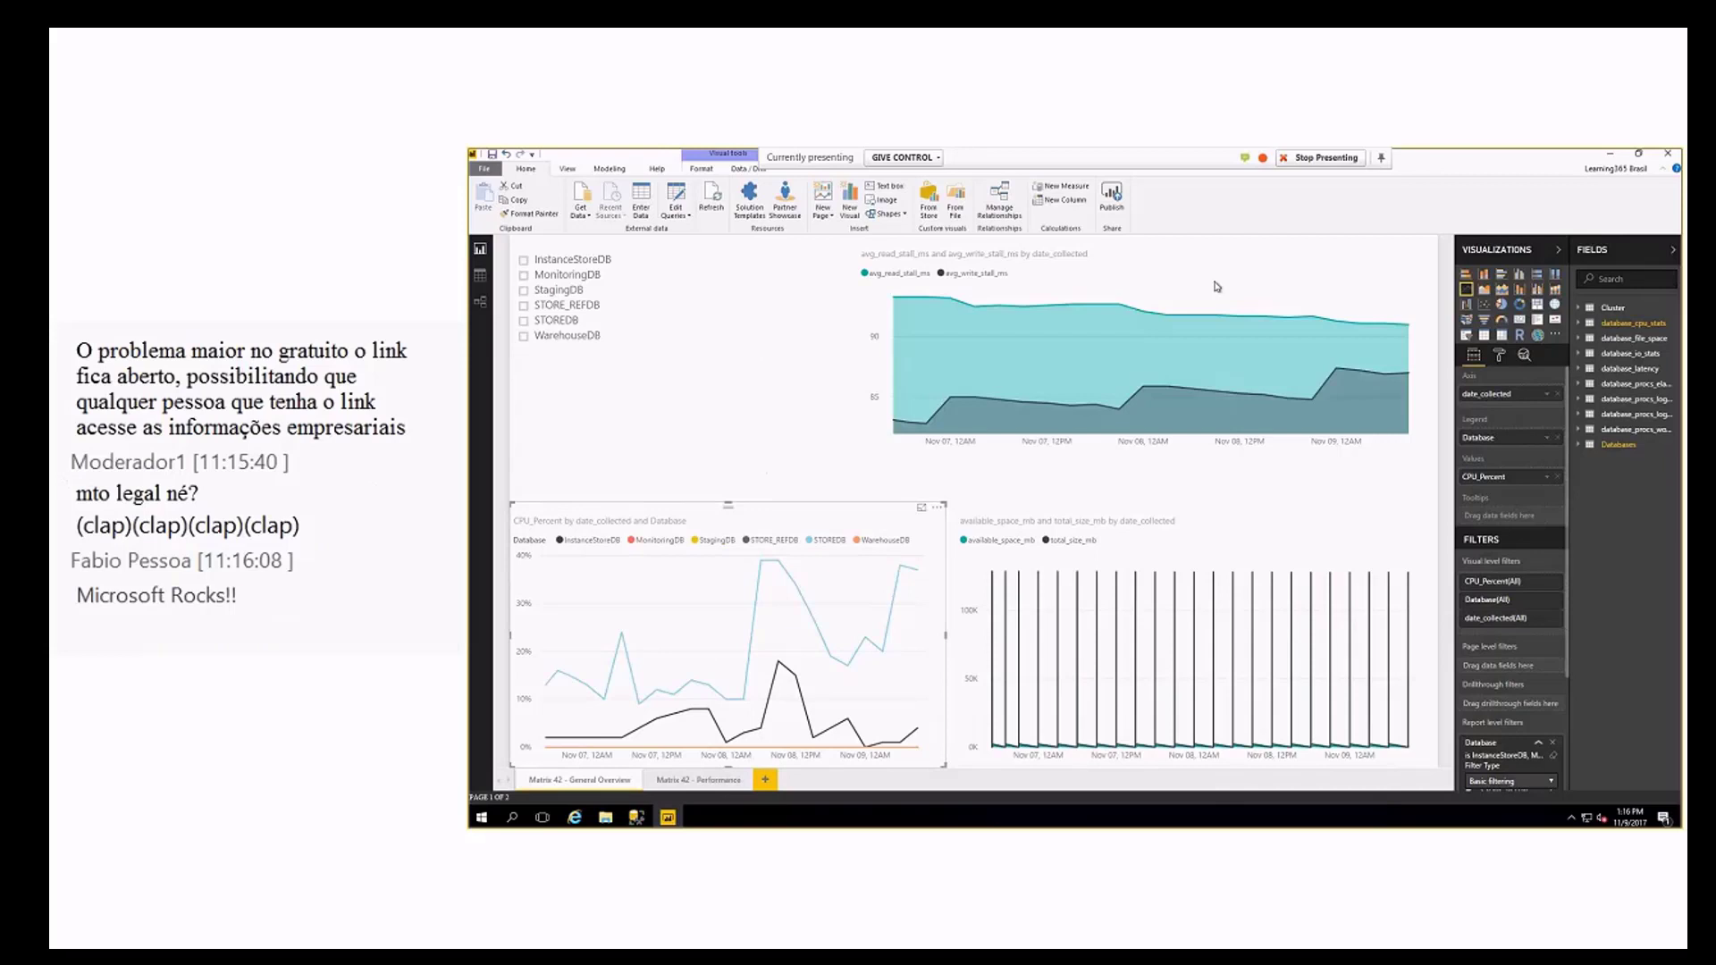
- Save the report's changes and publish it to My workspace in Power BI
click(1111, 193)
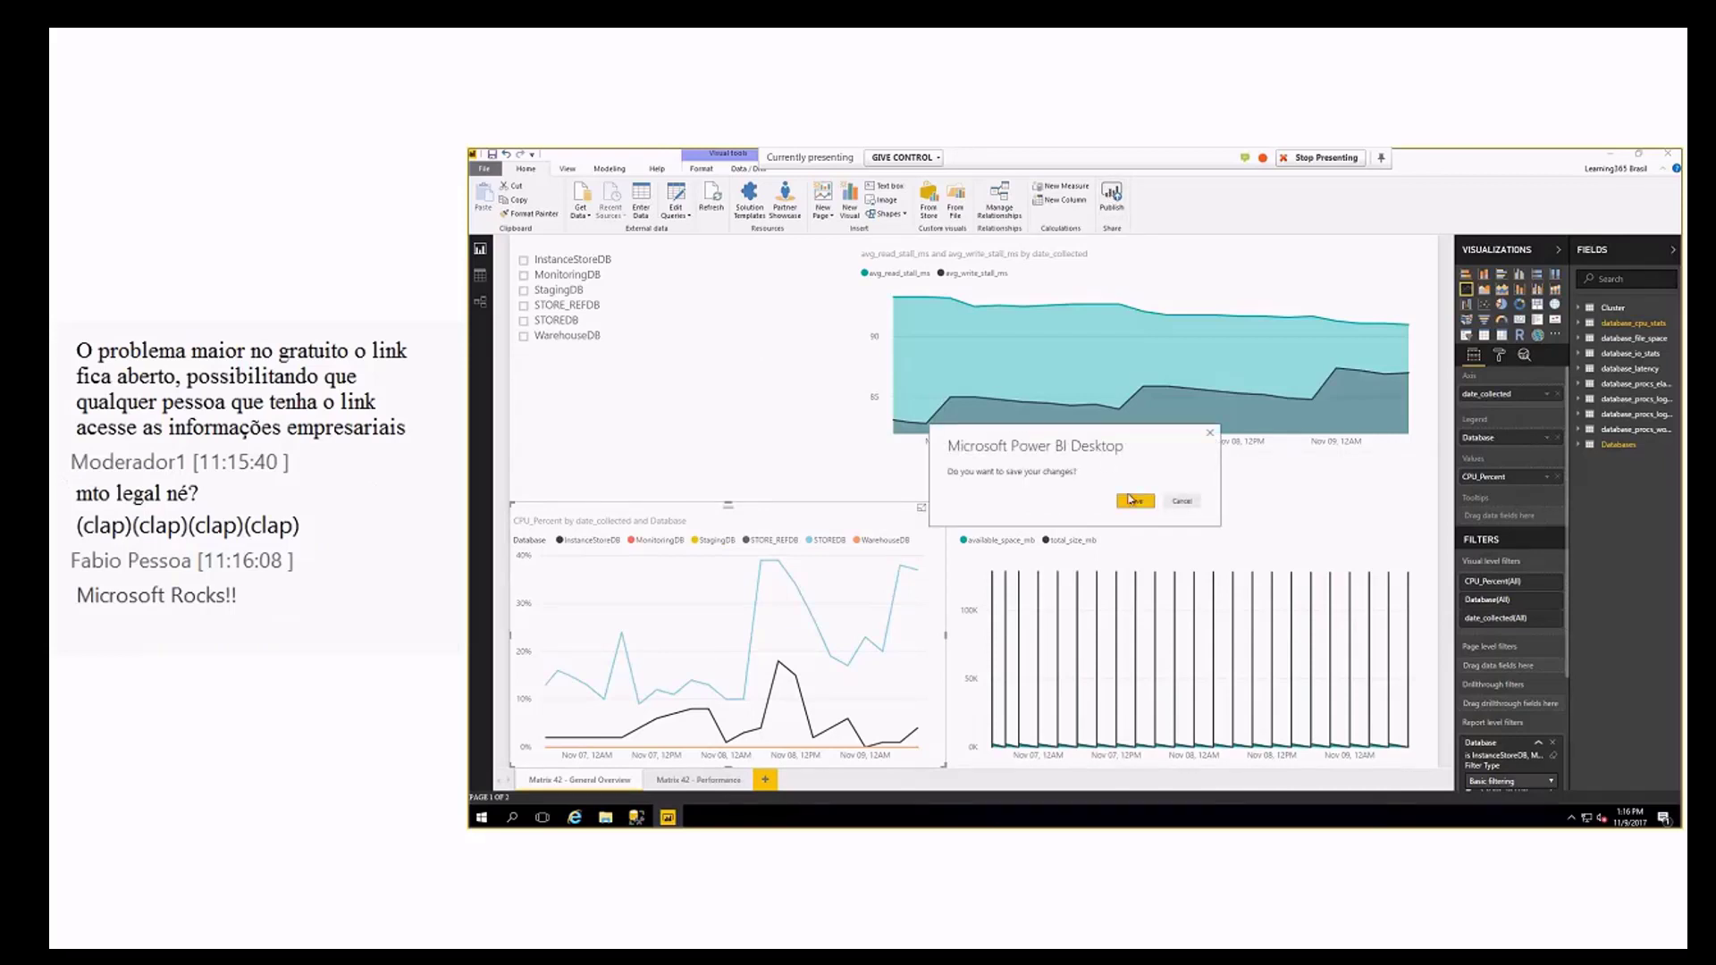
click(1133, 501)
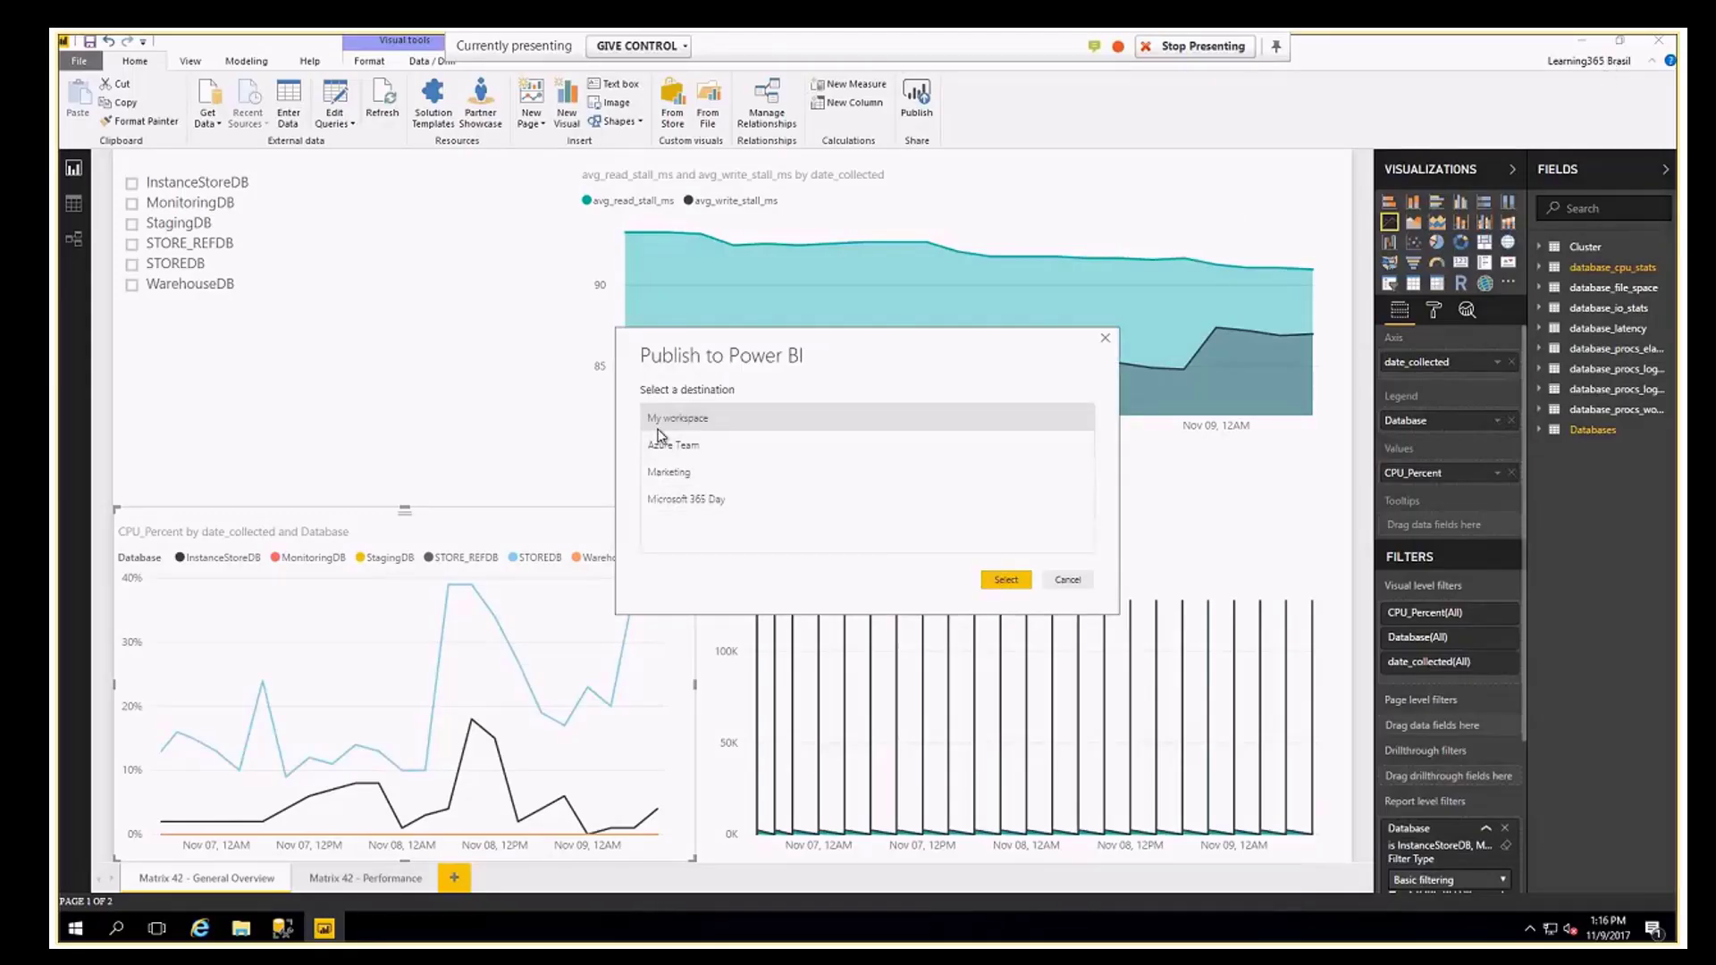
click(1023, 581)
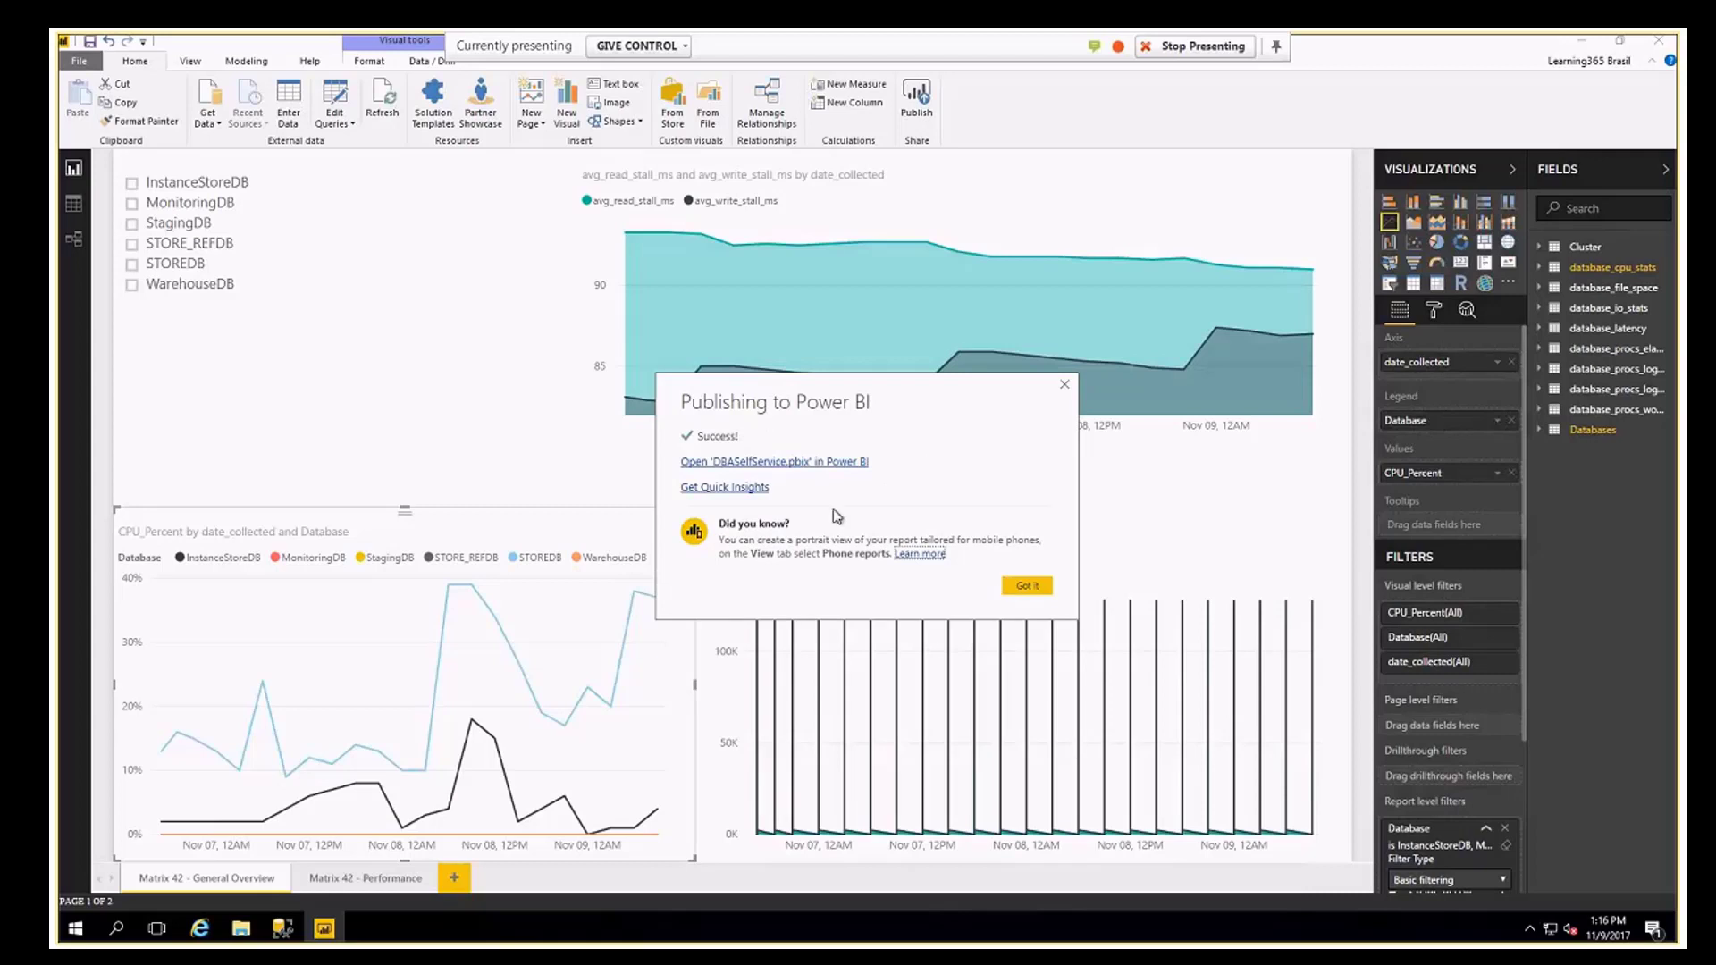
click(1027, 585)
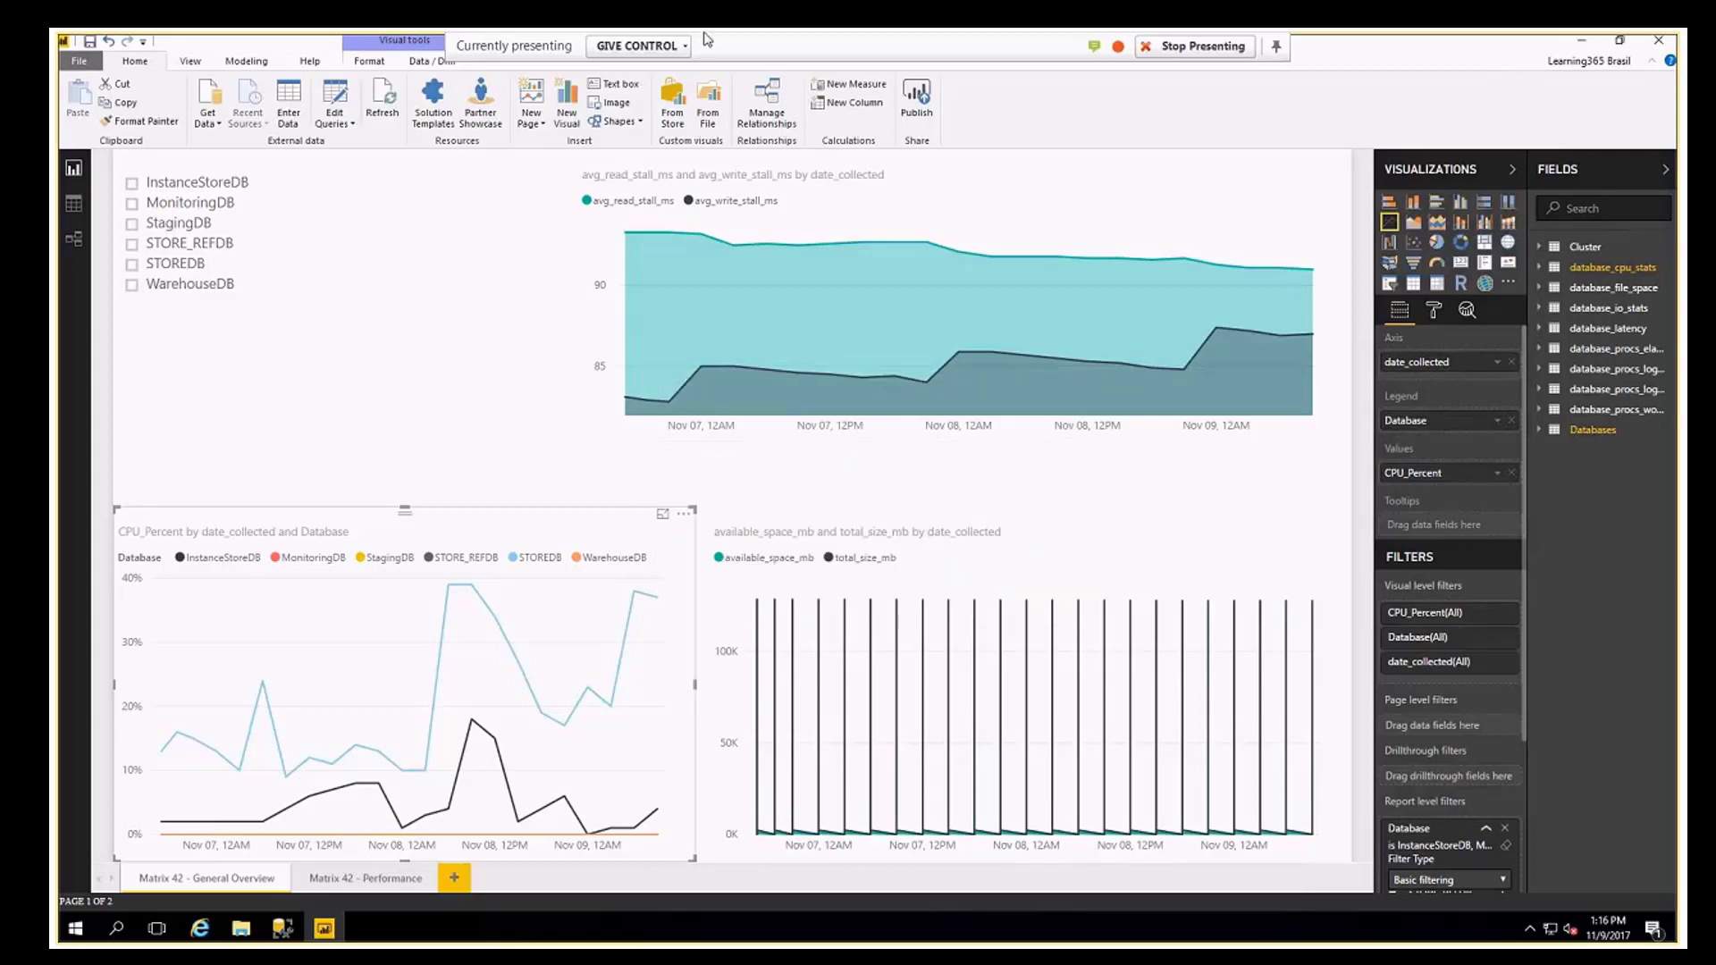
- Leave the remote desktop session and open gateway management in the Power BI service in the local browser
click(1277, 46)
click(1023, 219)
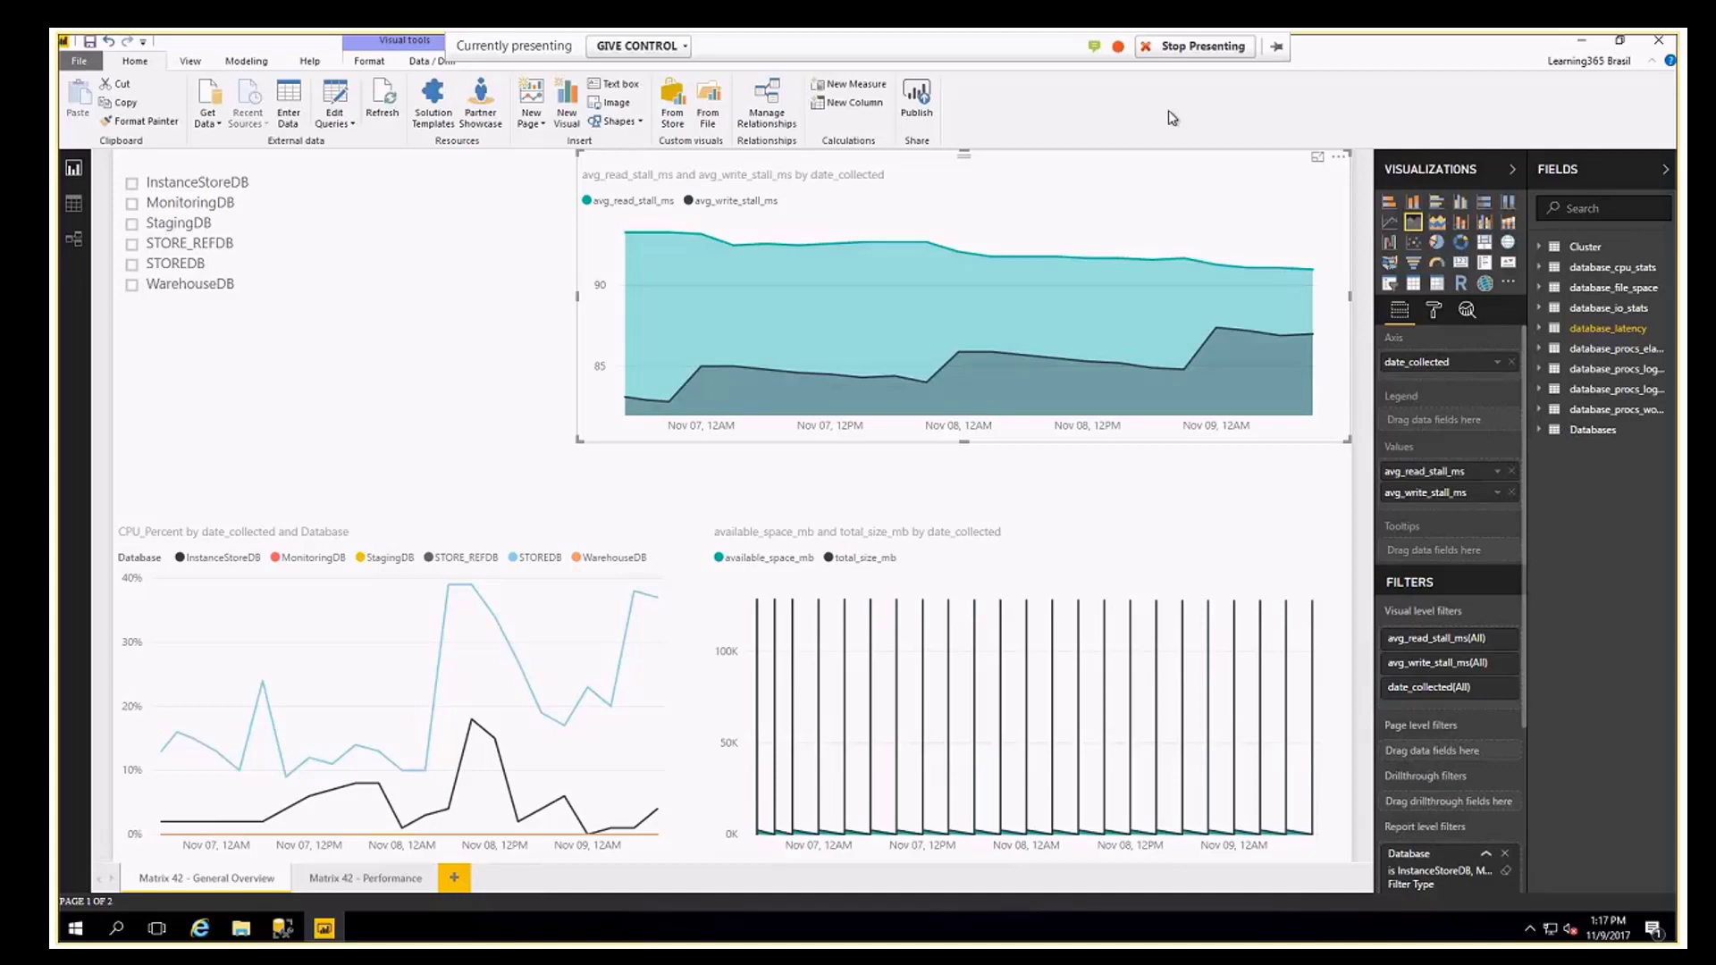
key(super+d)
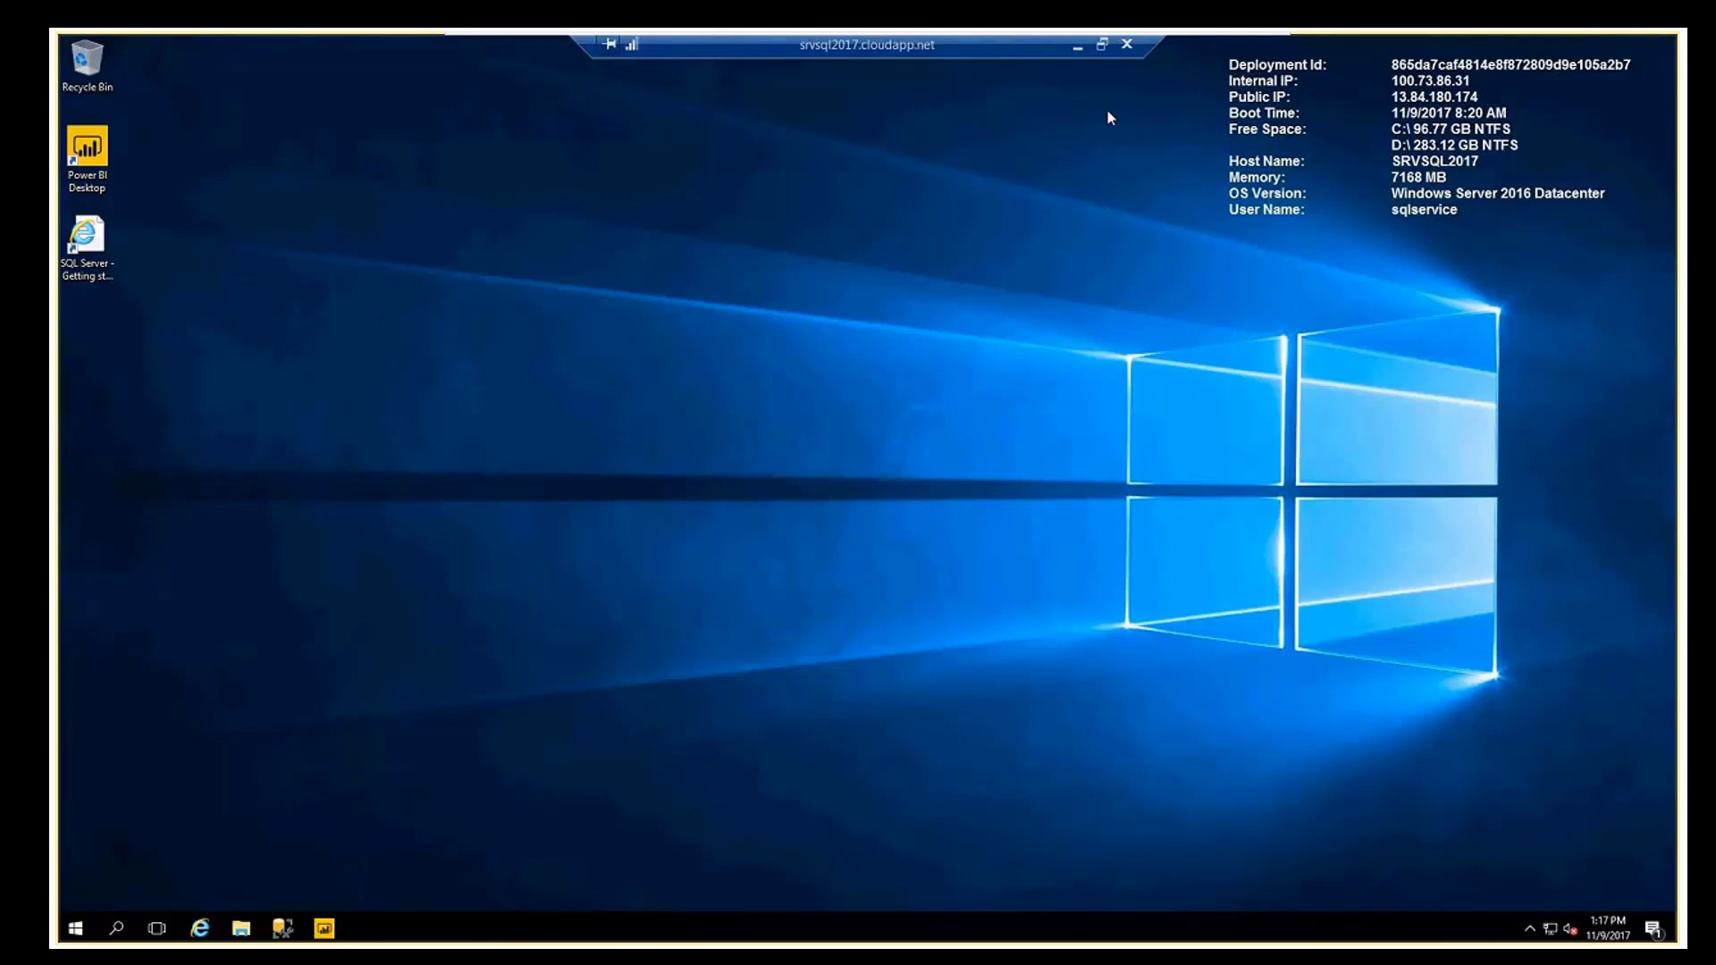
click(1077, 46)
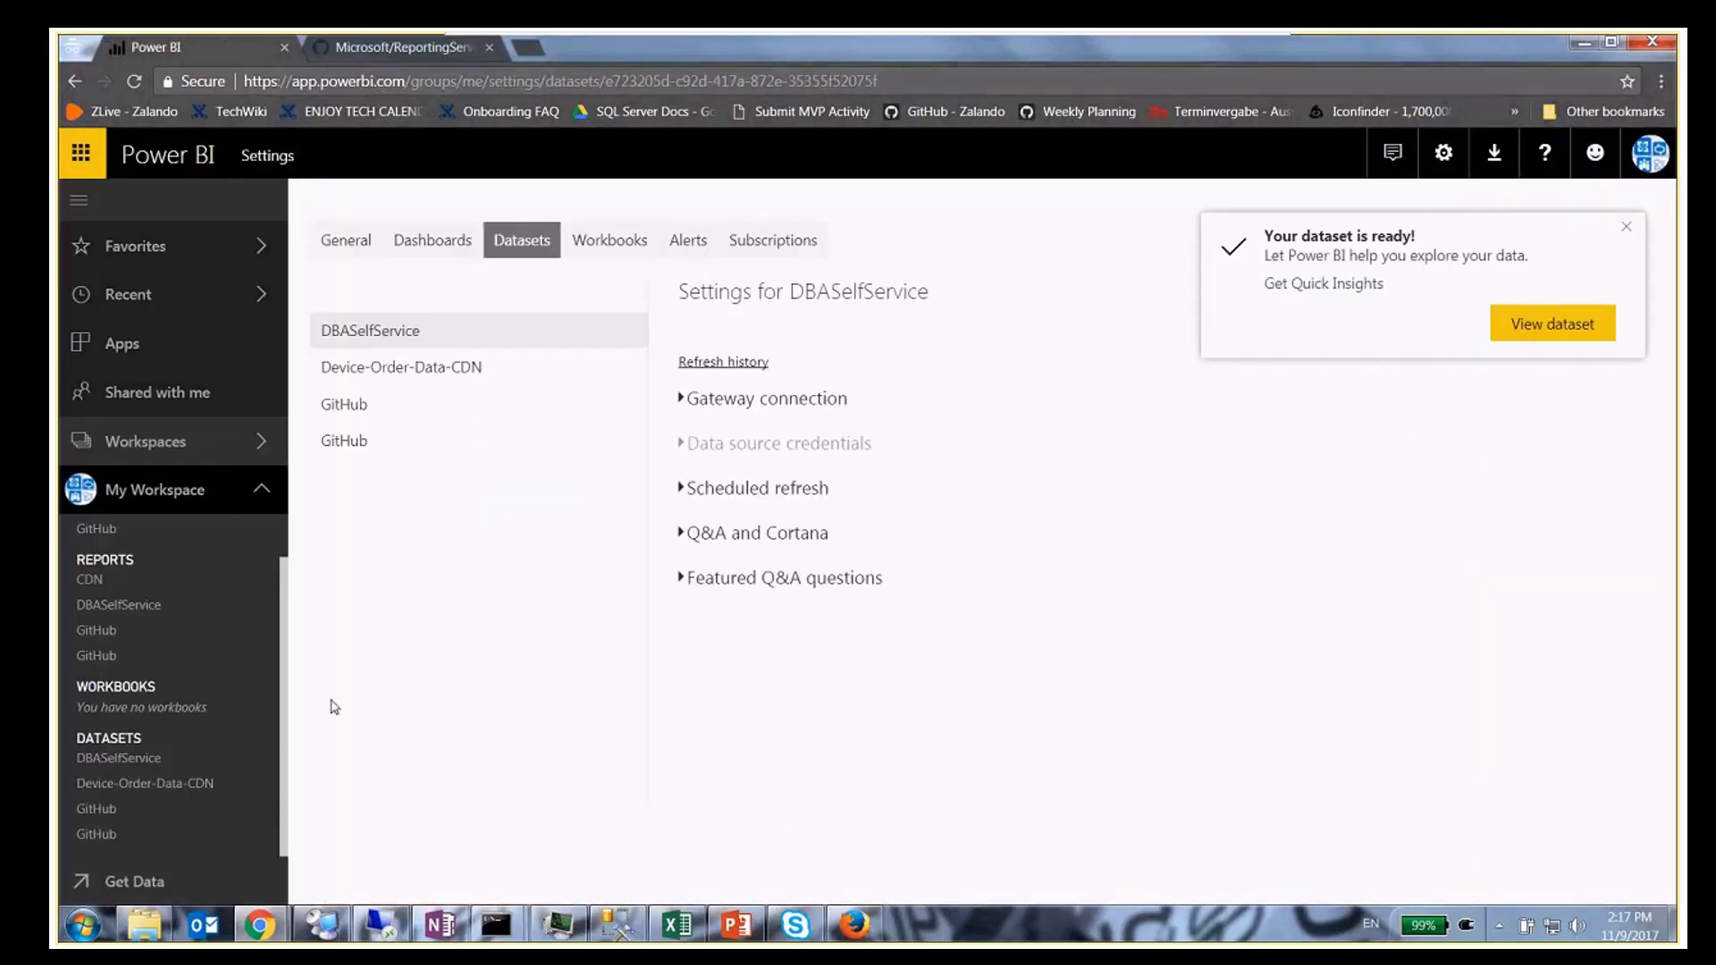
click(1445, 153)
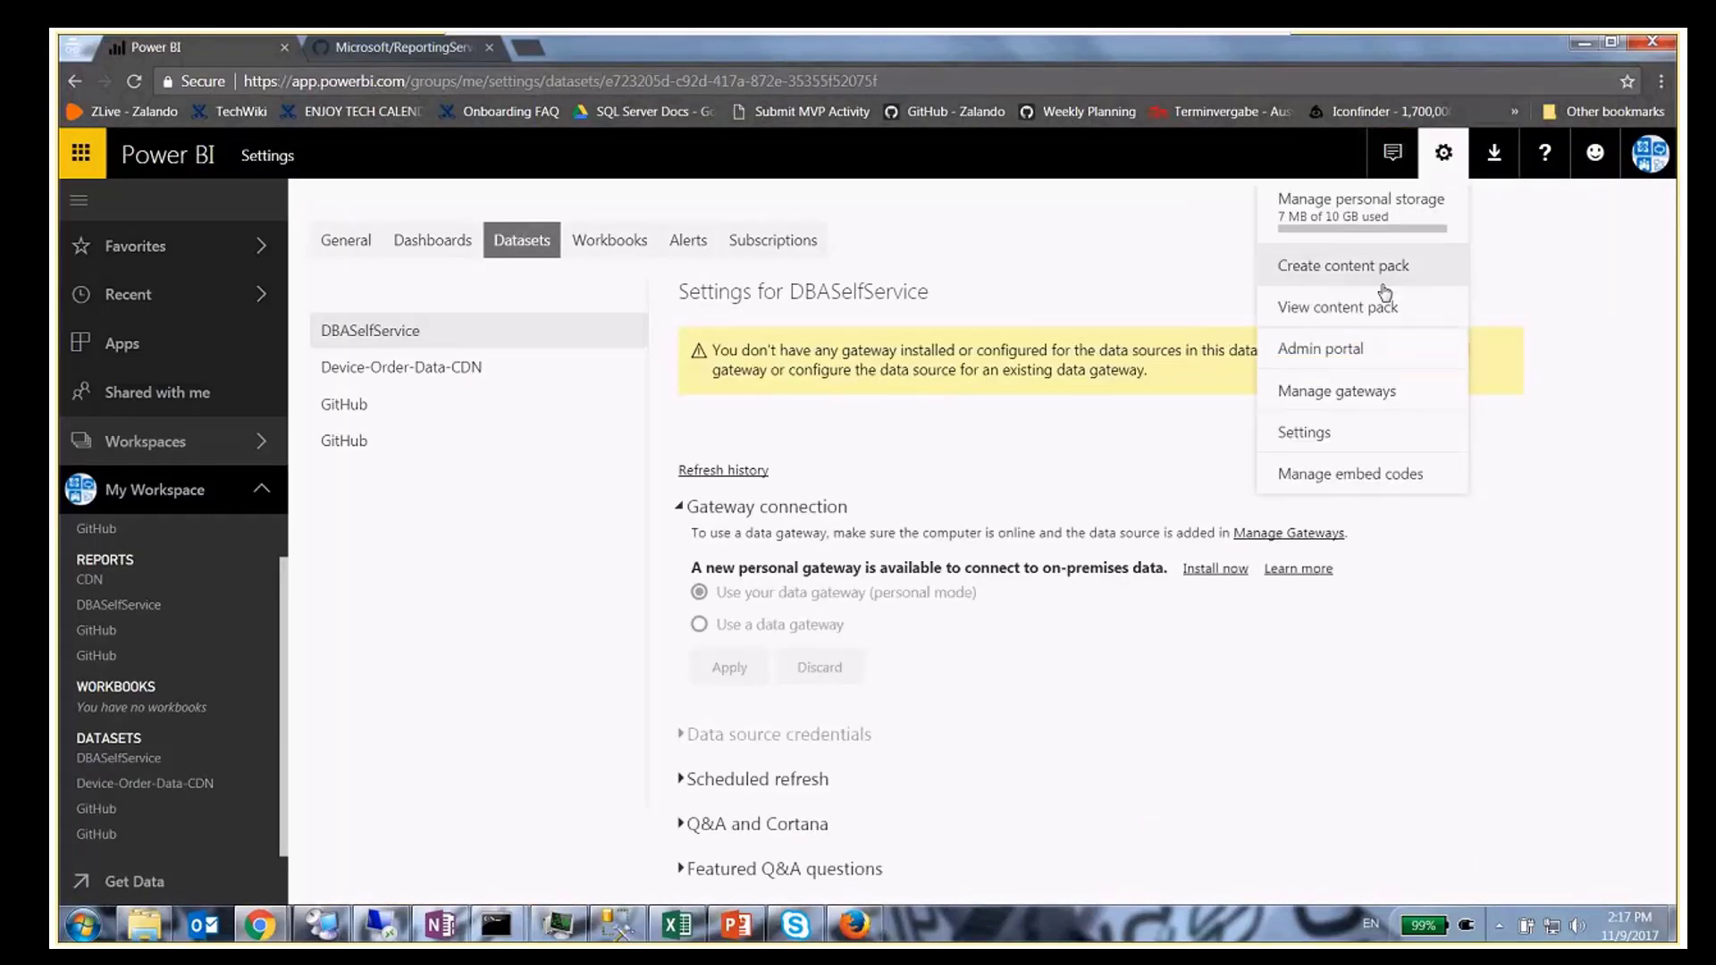
click(1360, 393)
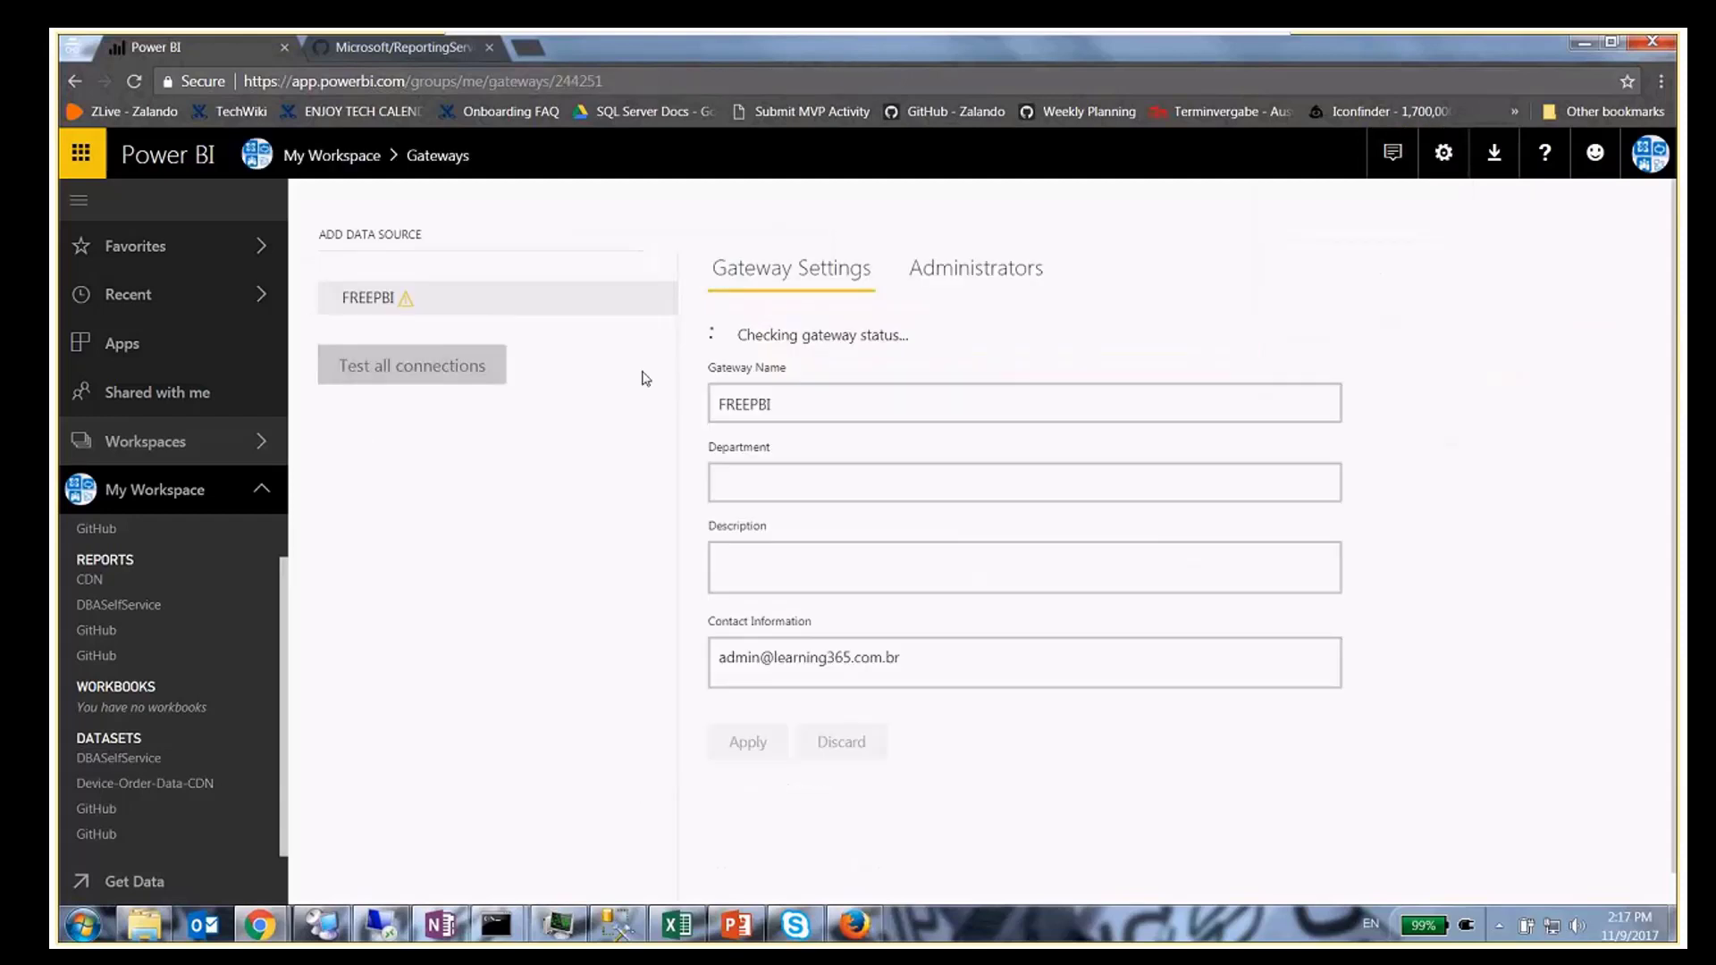
- Start a new data source on the FREEPBI gateway named SQLSERVER, with the type SQL Server
click(798, 389)
triple_click(798, 385)
text(SQLSERVER)
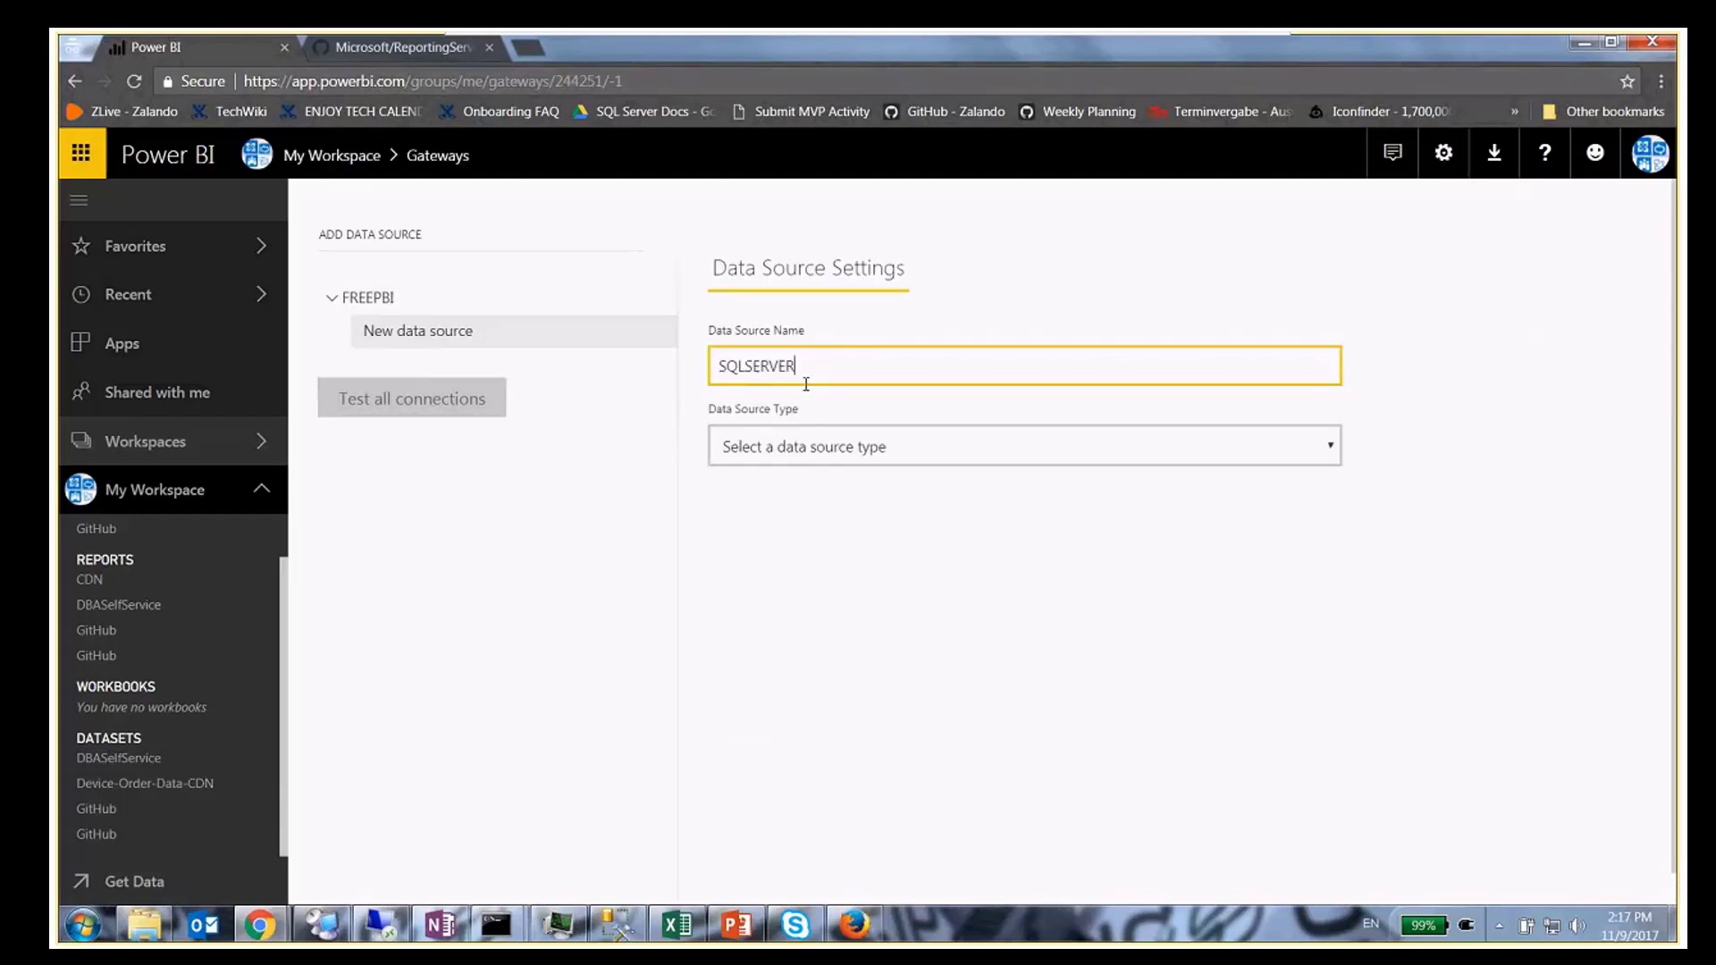
click(815, 438)
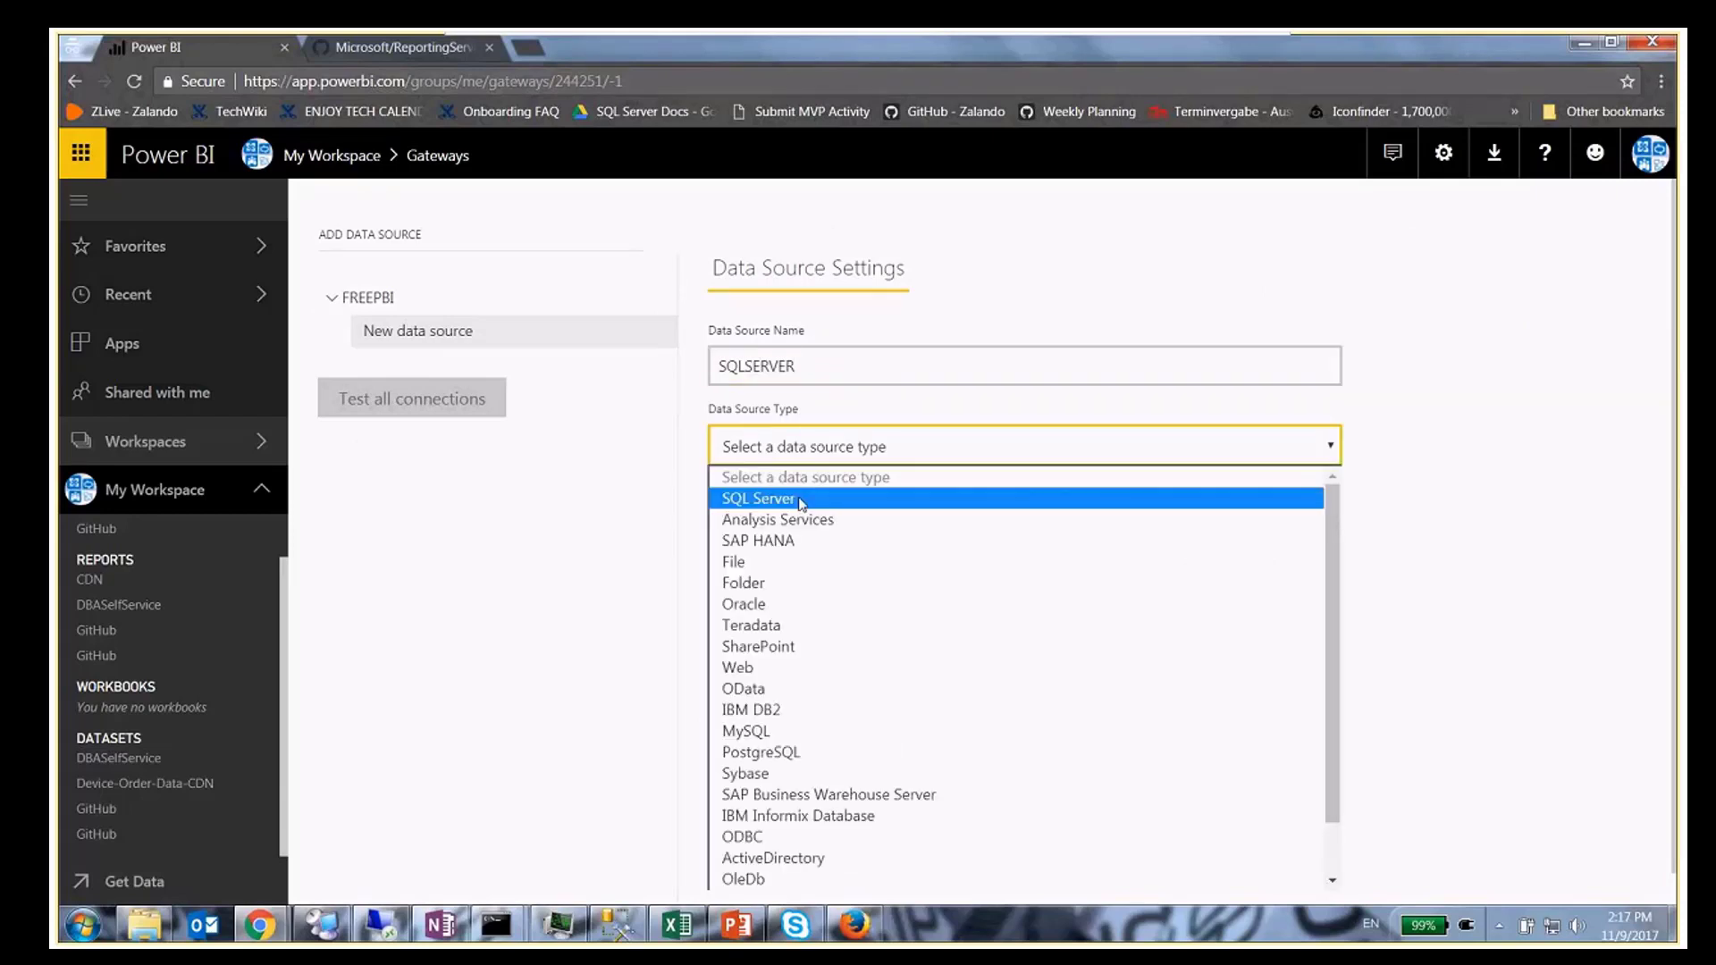
click(800, 500)
- Set the data source's server to srvsql2017 and its database to DBASelfService
click(779, 519)
text(ss)
key(BackSpace)
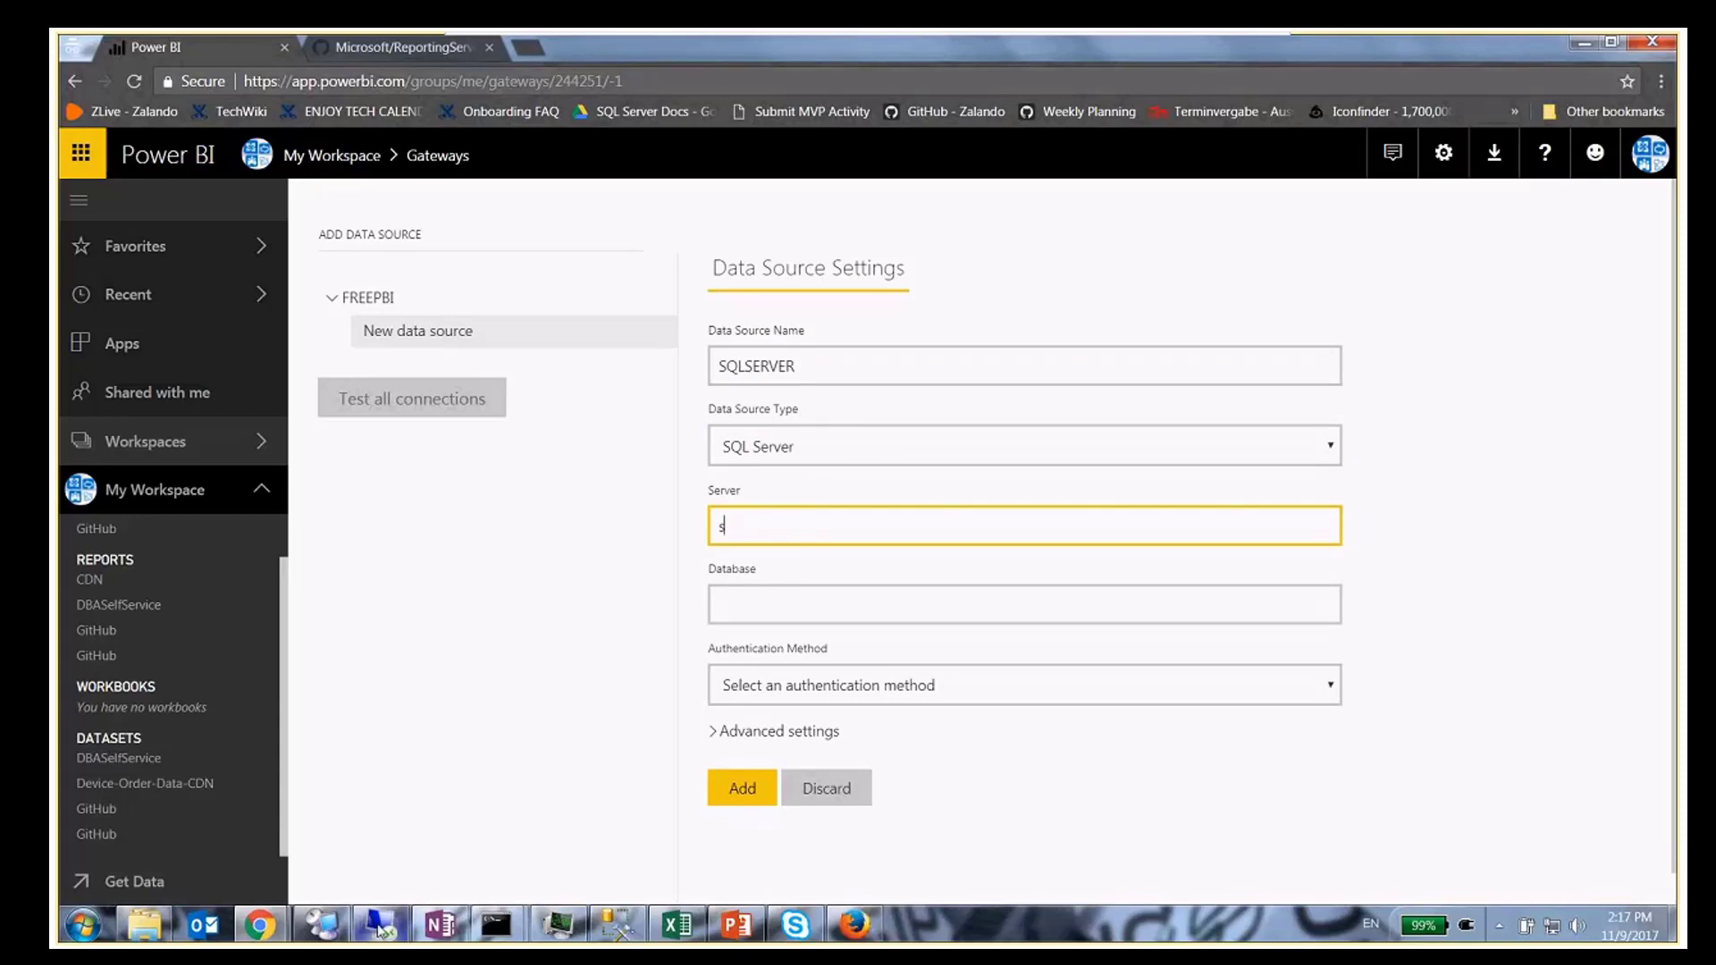
mouse_move(379, 930)
text(rvsql2017)
click(780, 603)
text(DBASelfService)
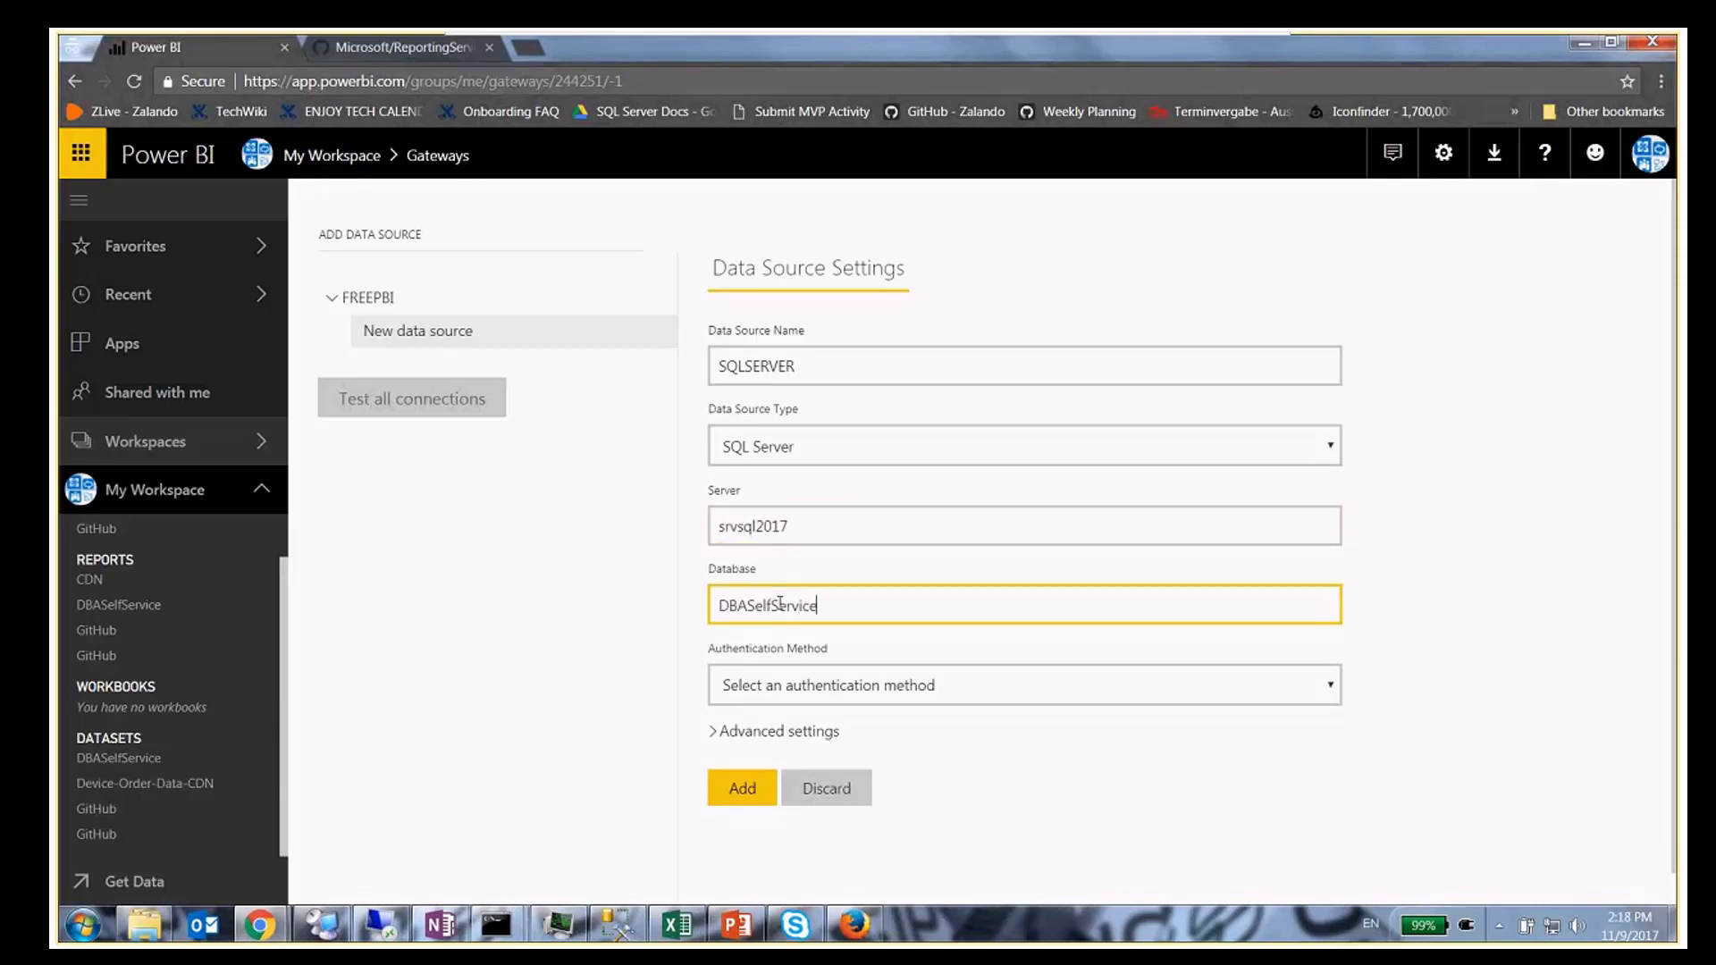
- Choose Basic authentication, enter the username sqlservice and the account password, and try to add the data source
click(791, 686)
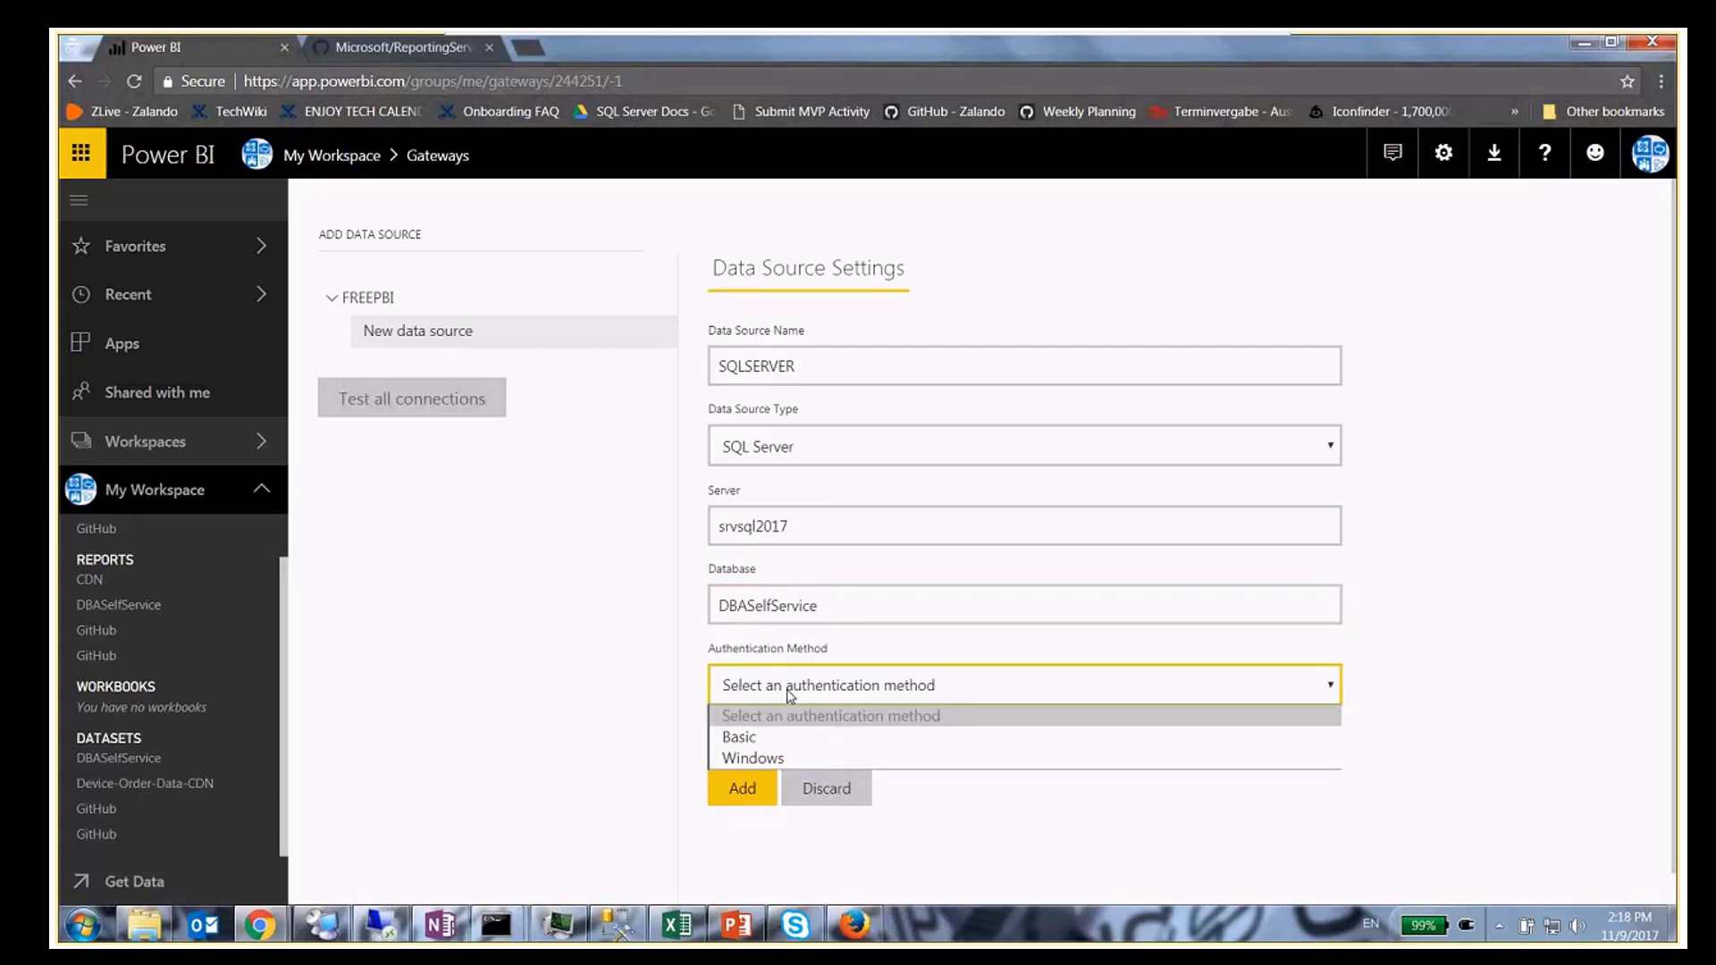
click(773, 737)
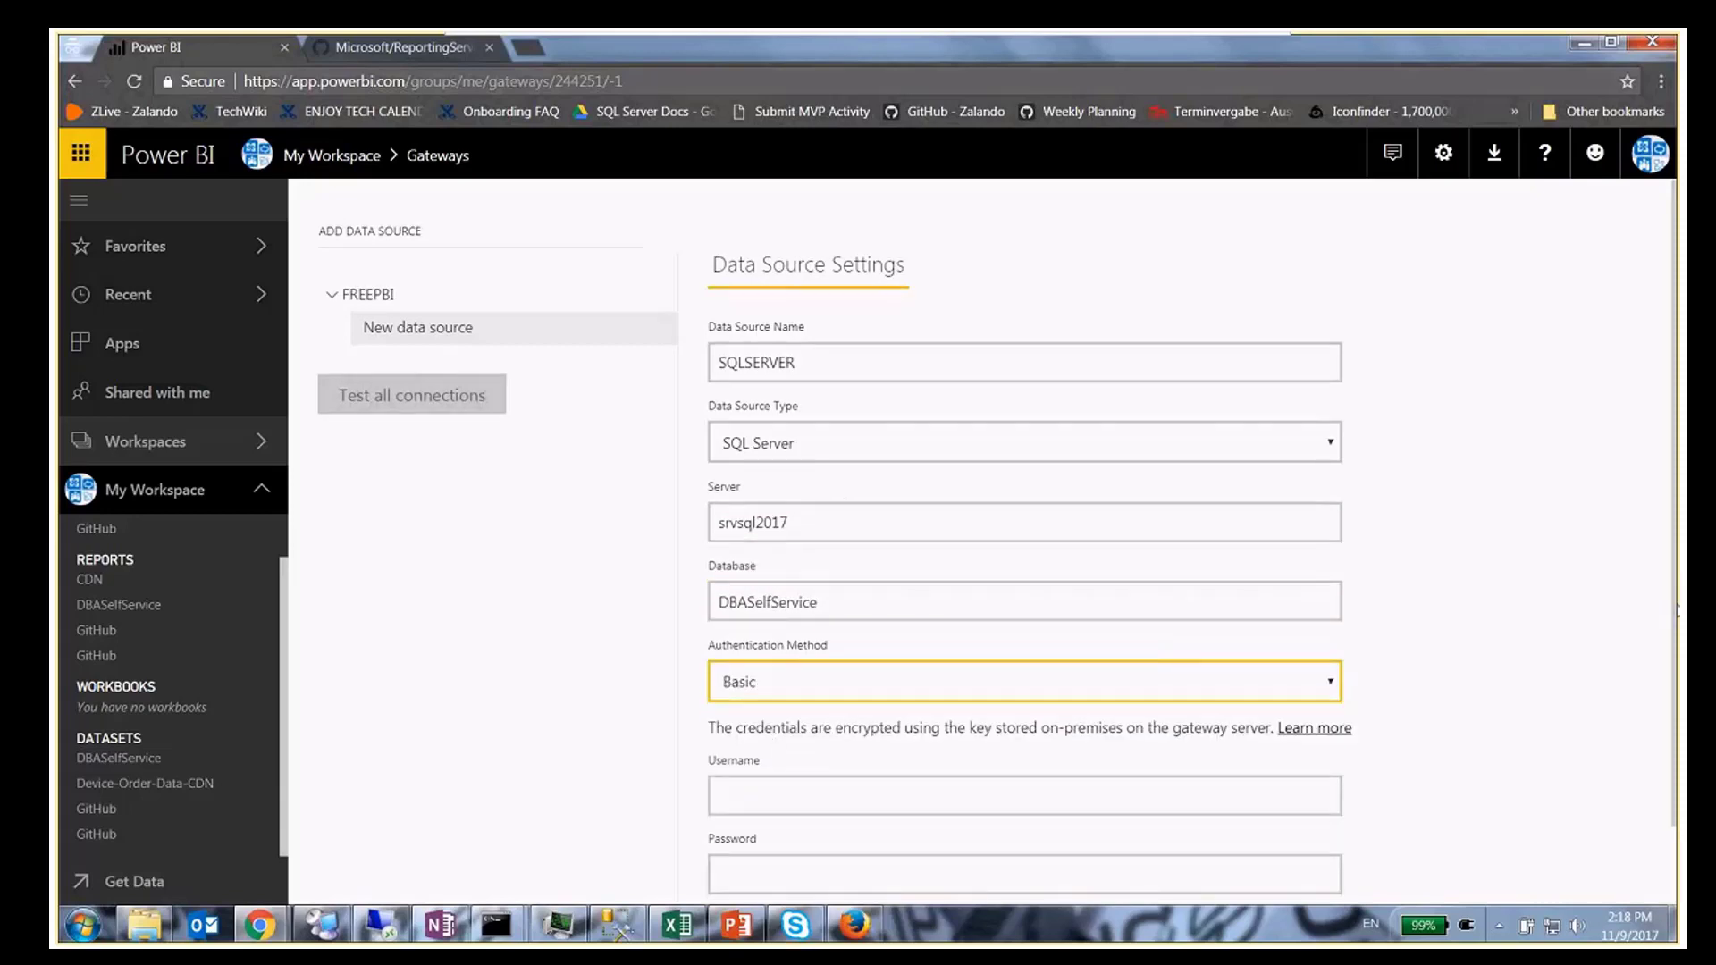
scroll(1091, 713, down, 1)
click(1091, 712)
text(sqlservice)
key(Tab)
text(*********)
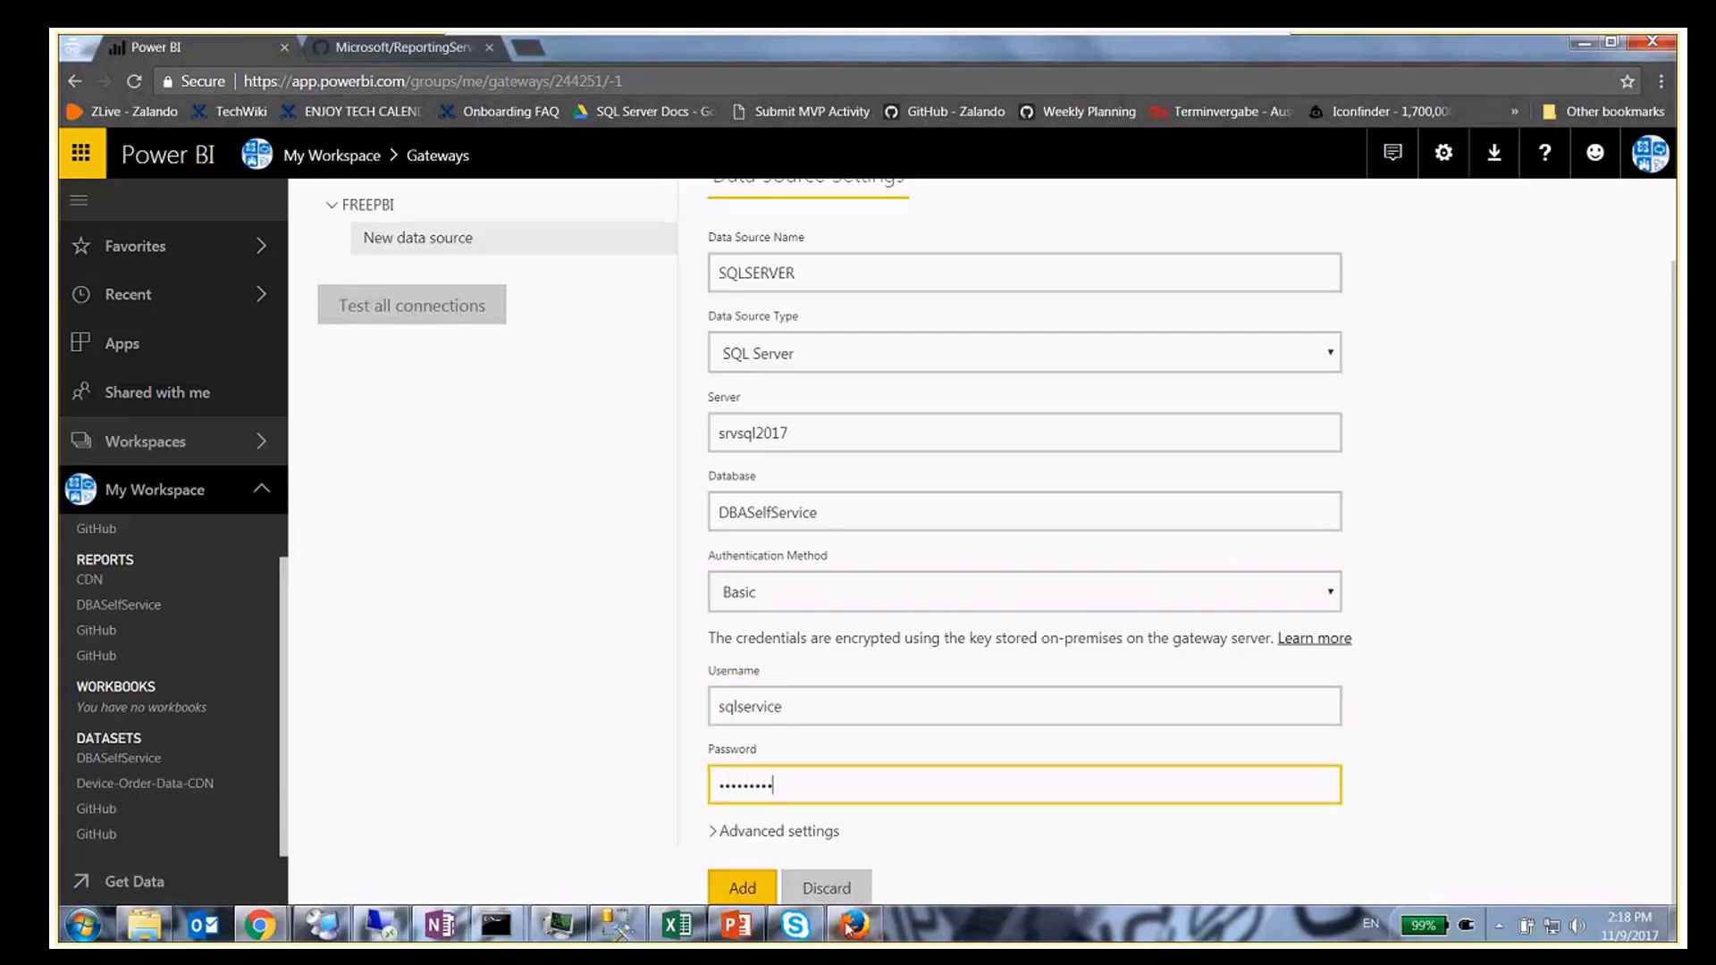
click(750, 885)
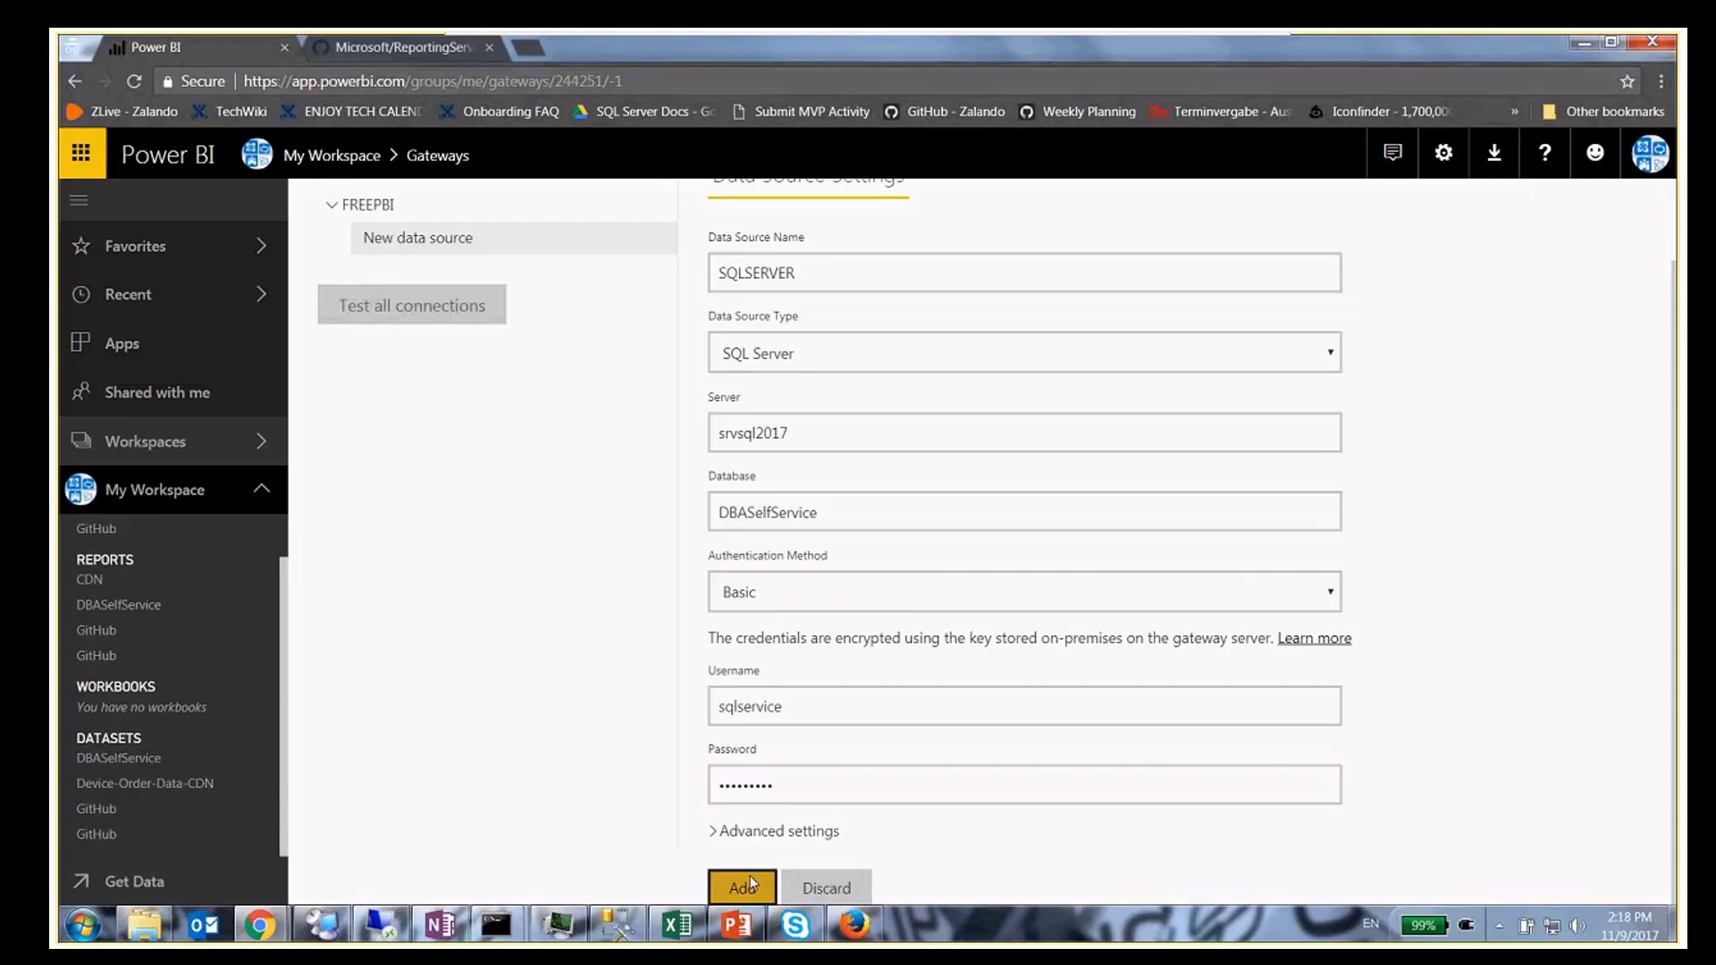
- In SQL Server Management Studio on the remote server, define a new SQL Server login sqlservice with its password and without password policy enforcement
click(387, 932)
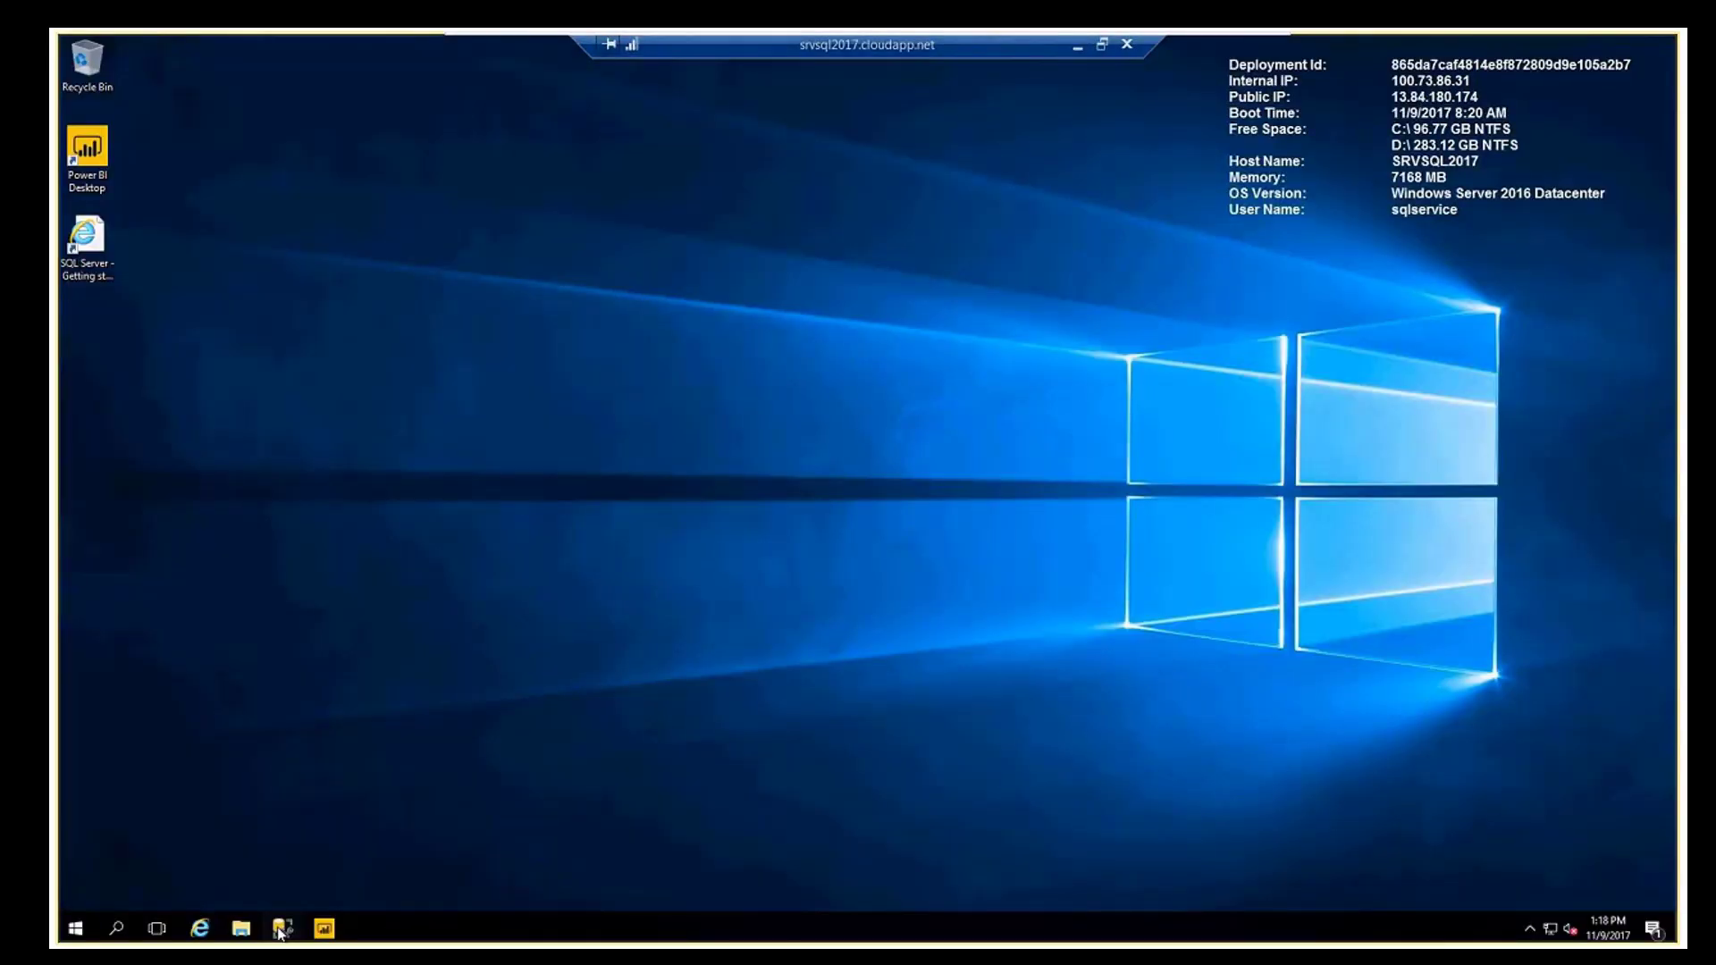
click(280, 929)
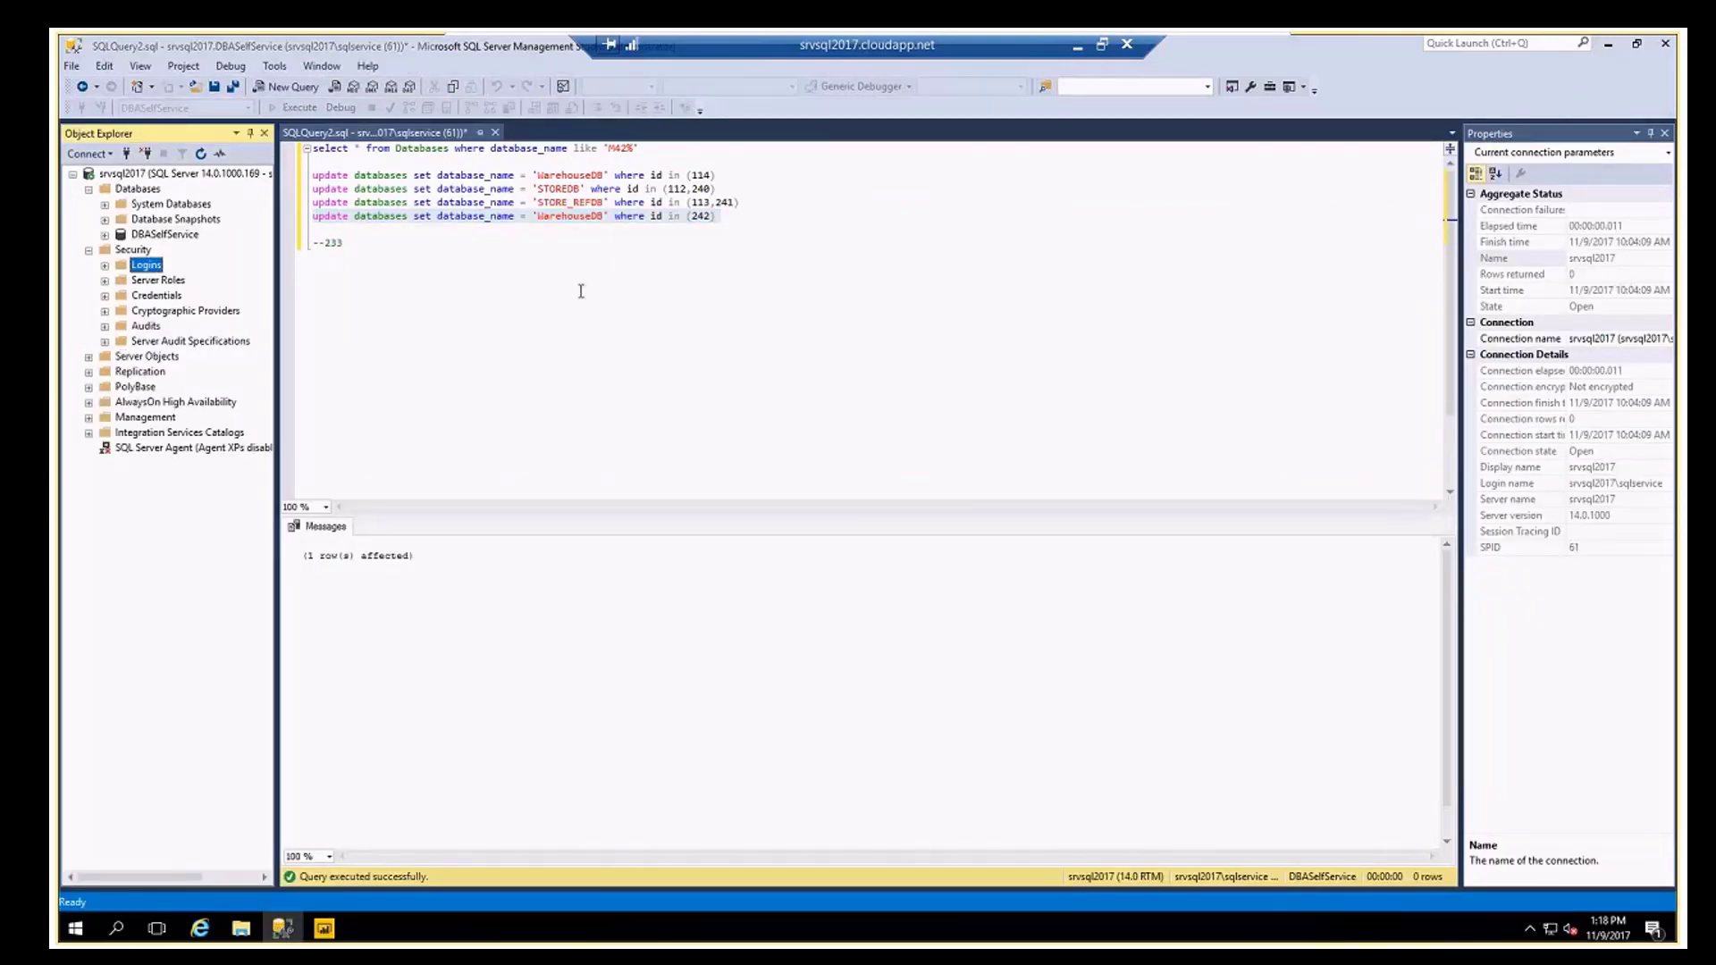
text(ice)
key(Tab)
text(*********)
key(Tab)
text(*********)
key(Tab)
key(space)
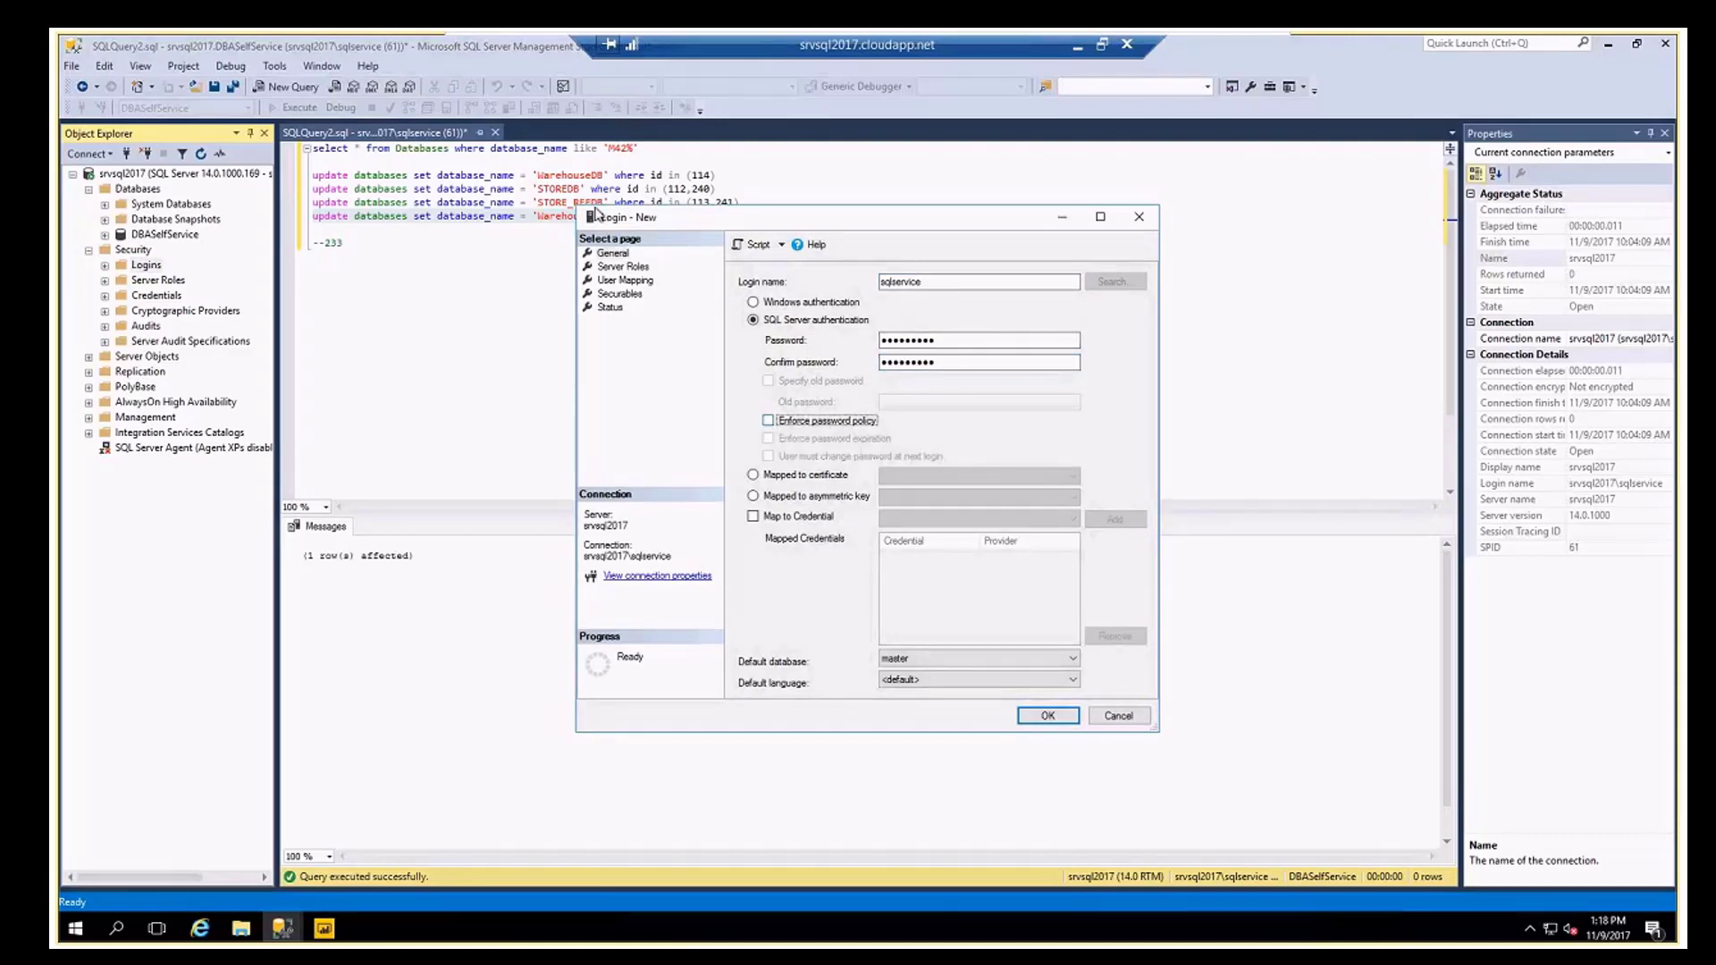
- Grant the new login the sysadmin server role and create it
click(617, 267)
click(743, 436)
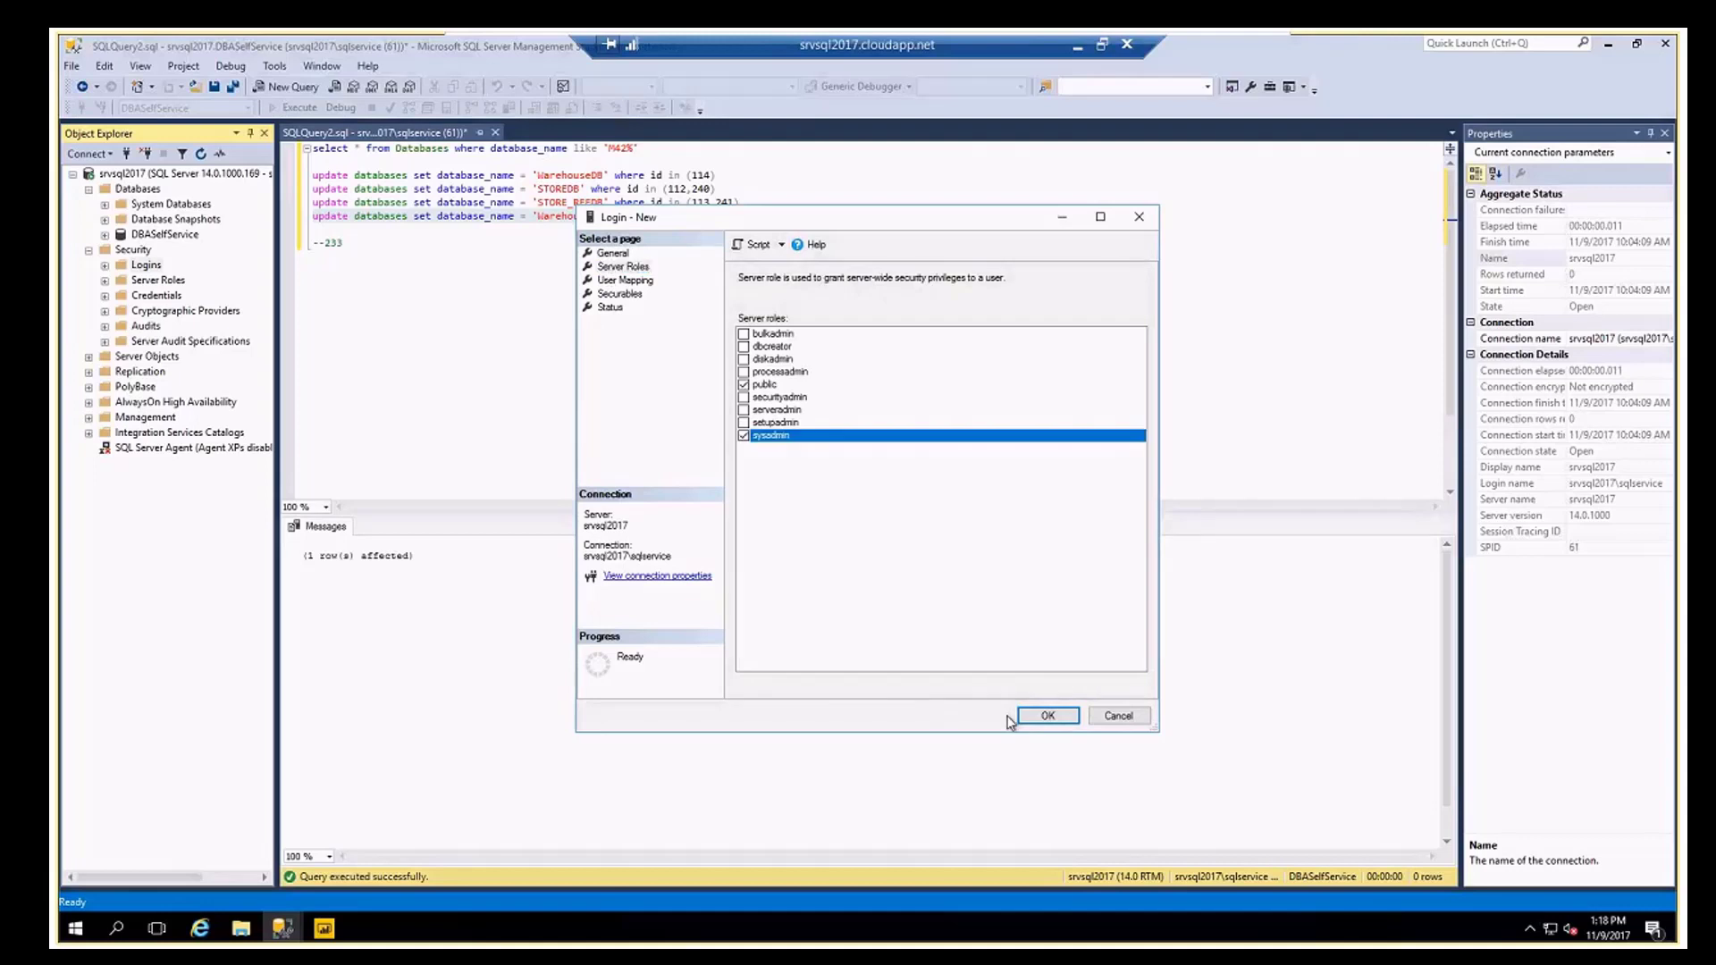
click(1038, 716)
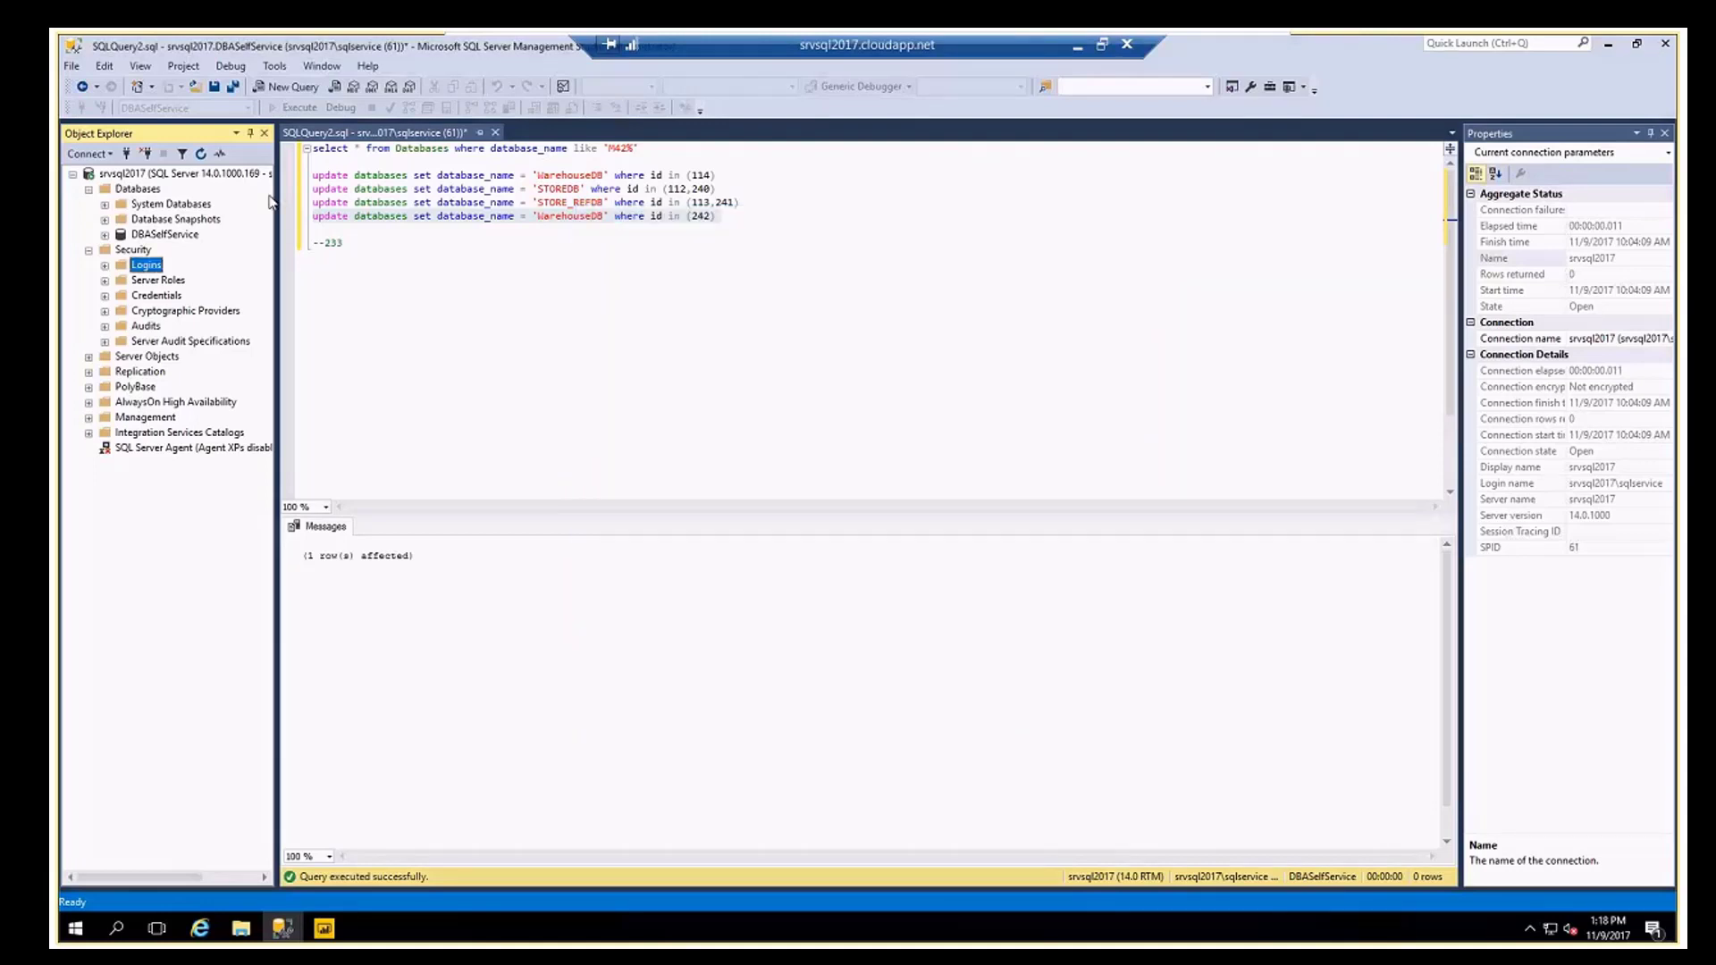
- Restart the srvsql2017 SQL Server instance
right_click(158, 173)
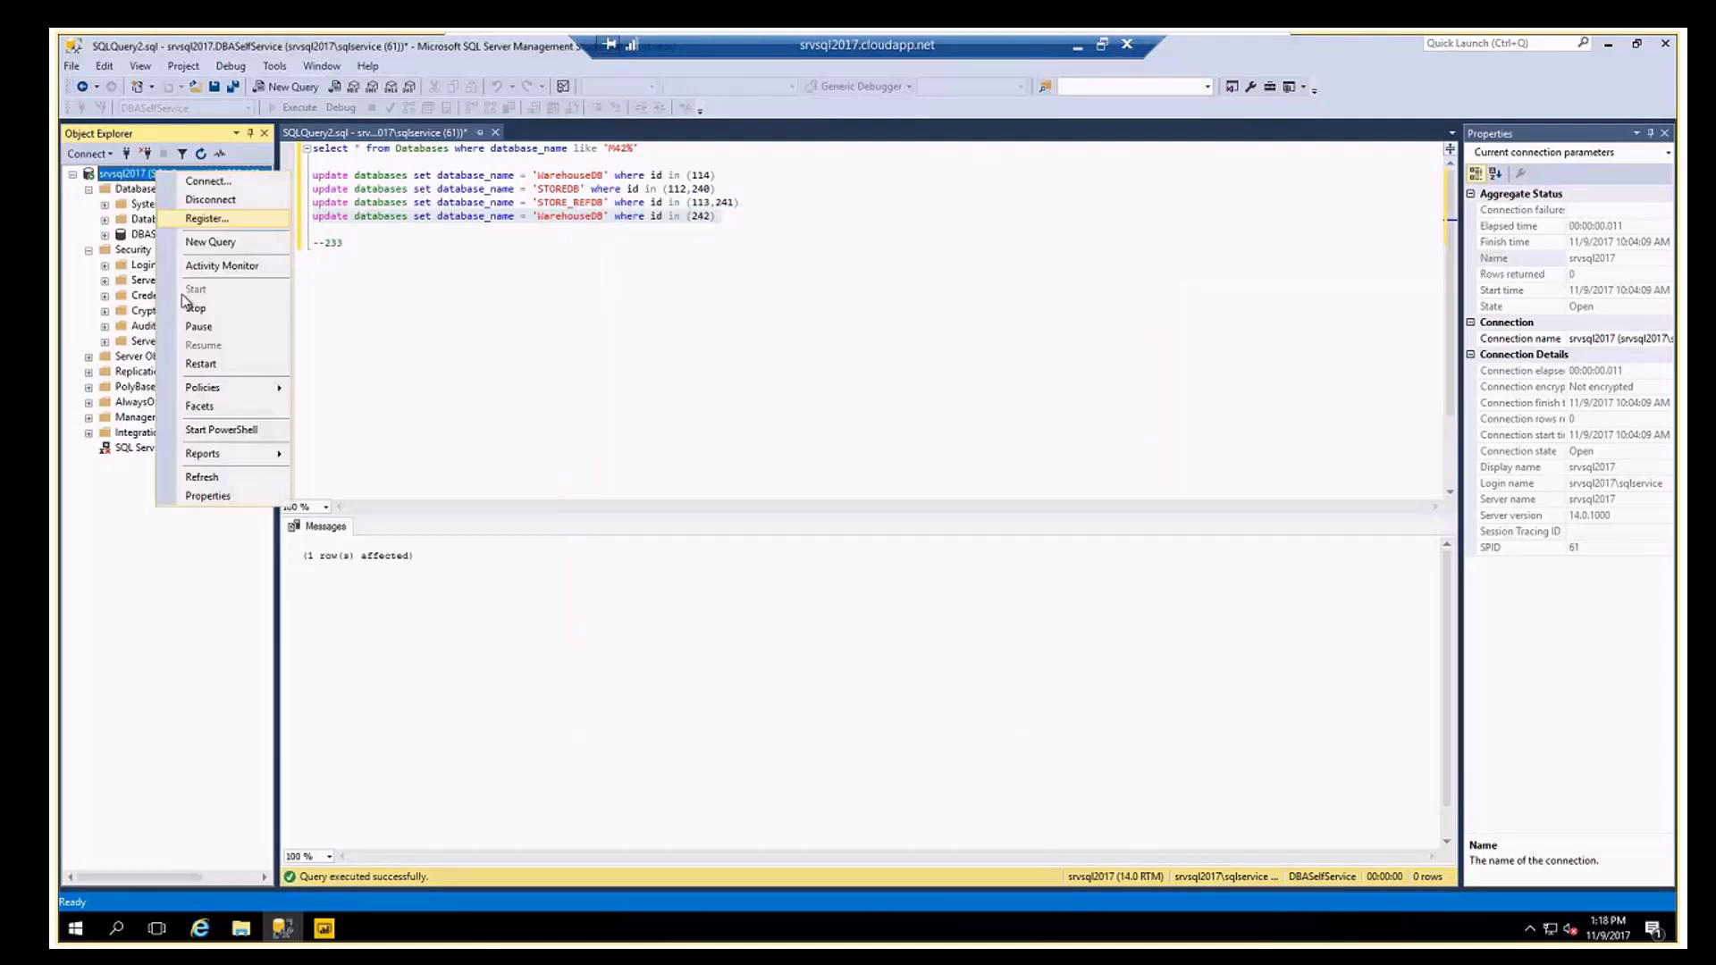
click(200, 364)
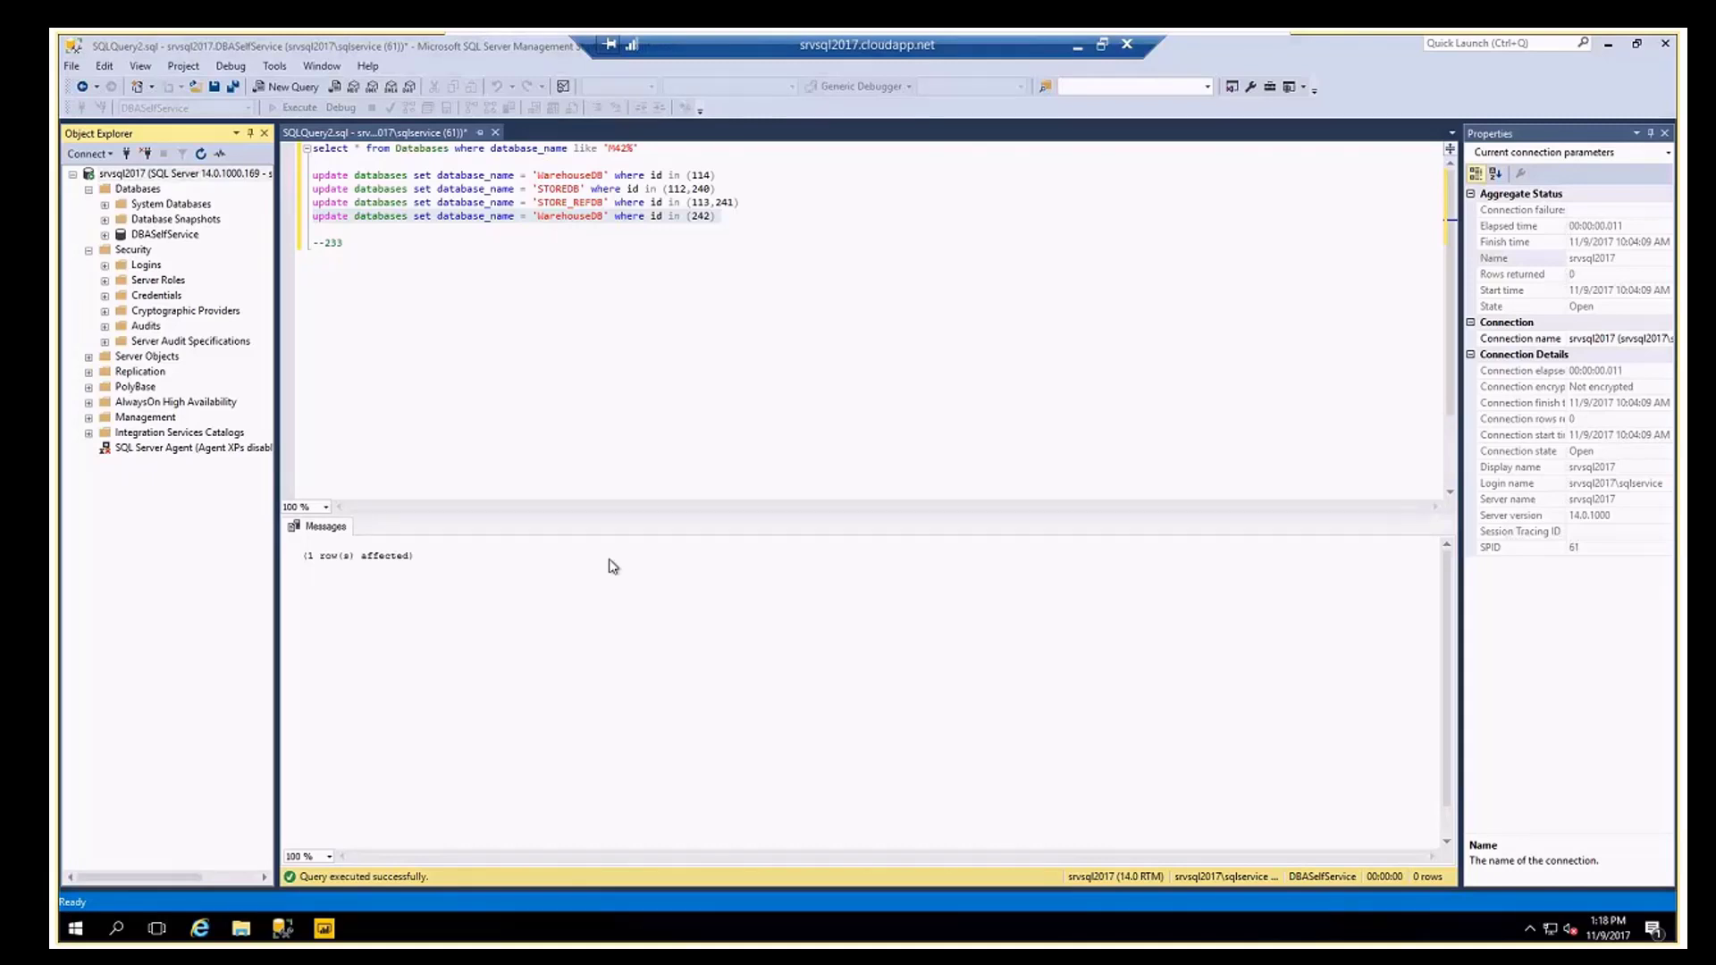
click(460, 119)
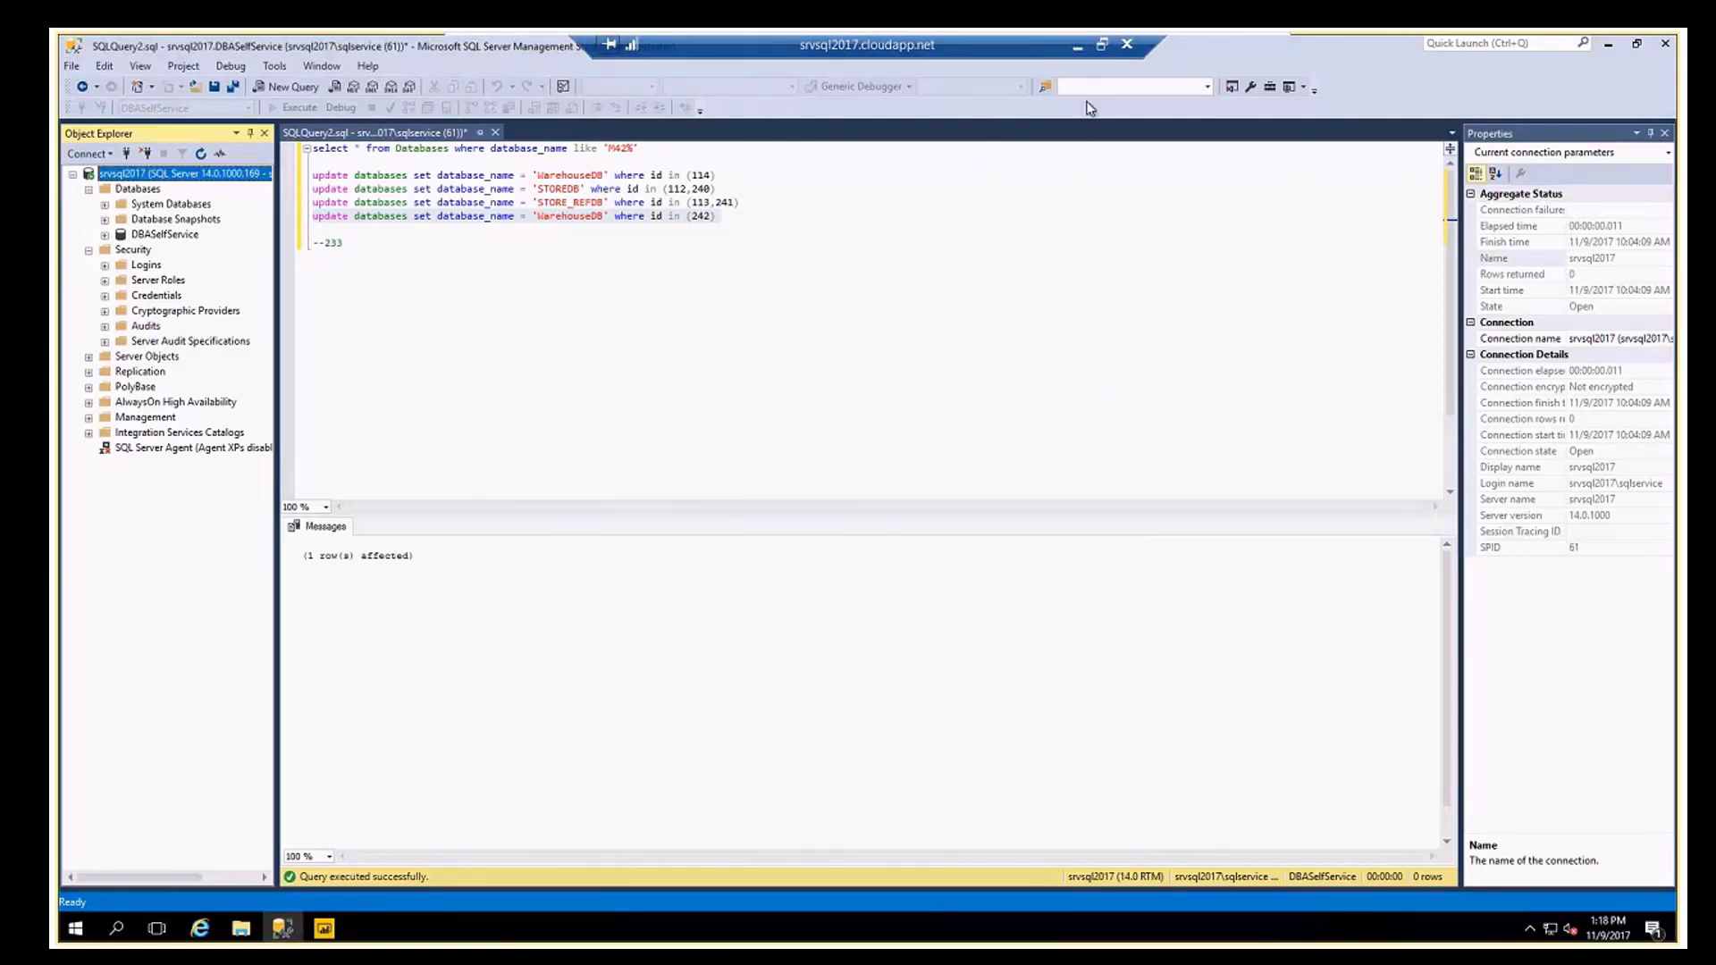
- Back in the Power BI gateway settings, re-enter the data source's account password and try adding the data source again
click(1077, 47)
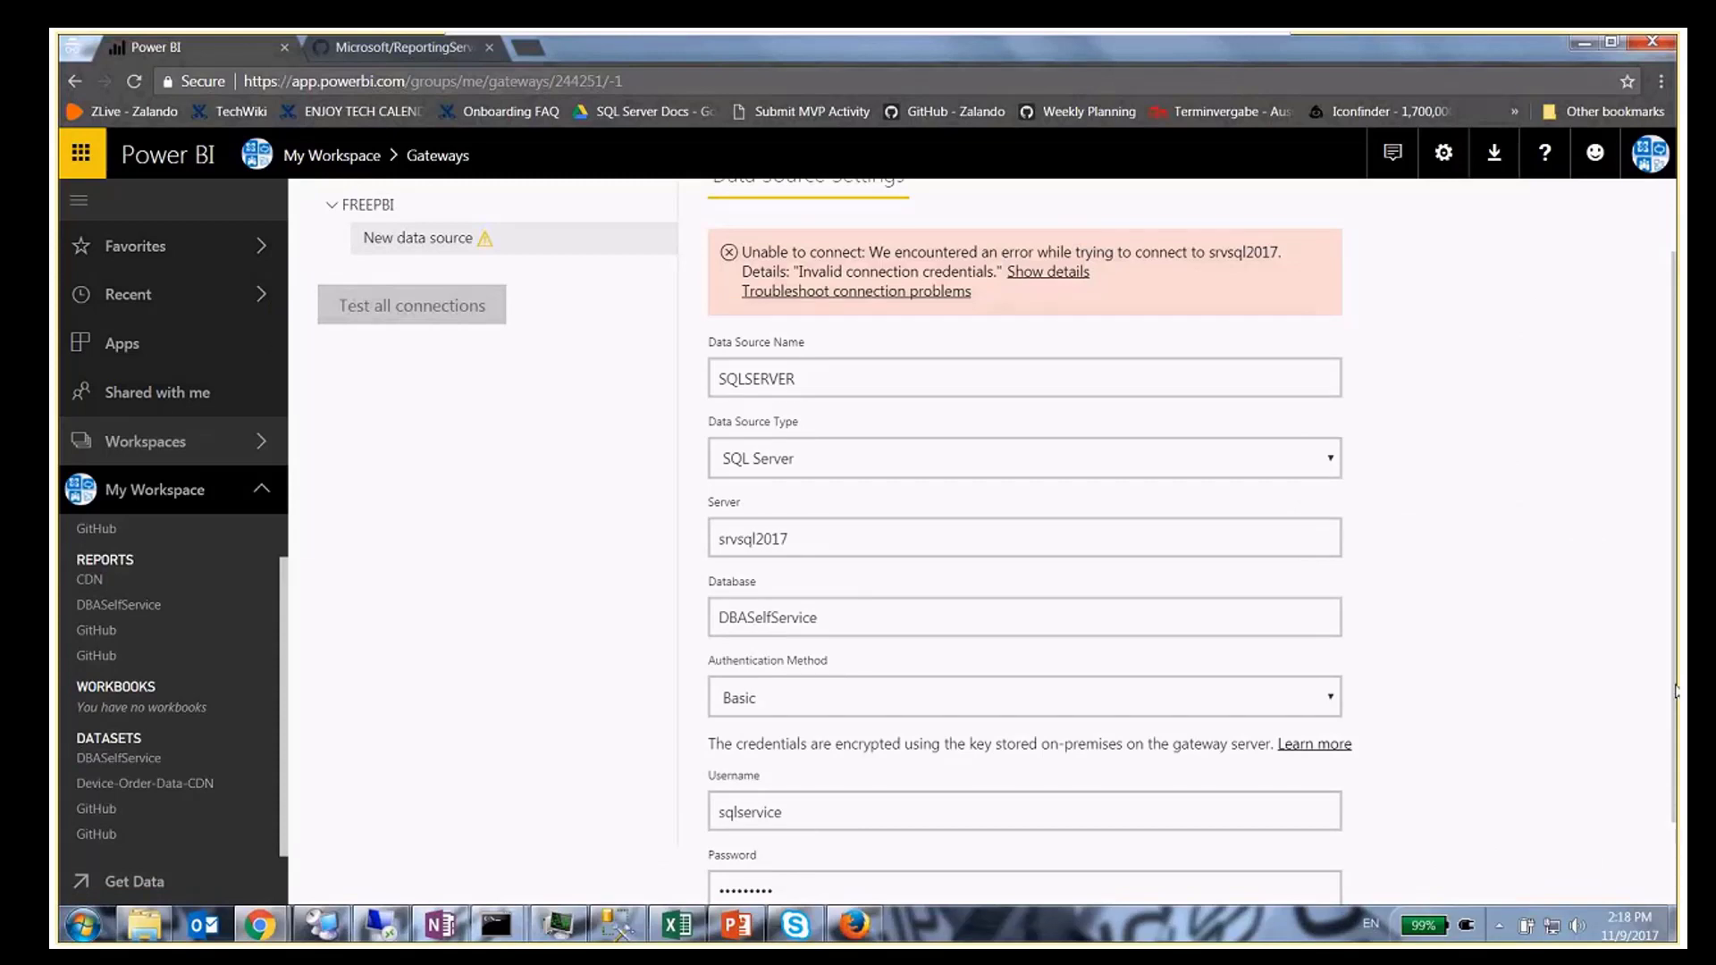
scroll(908, 800, down, 1)
click(739, 885)
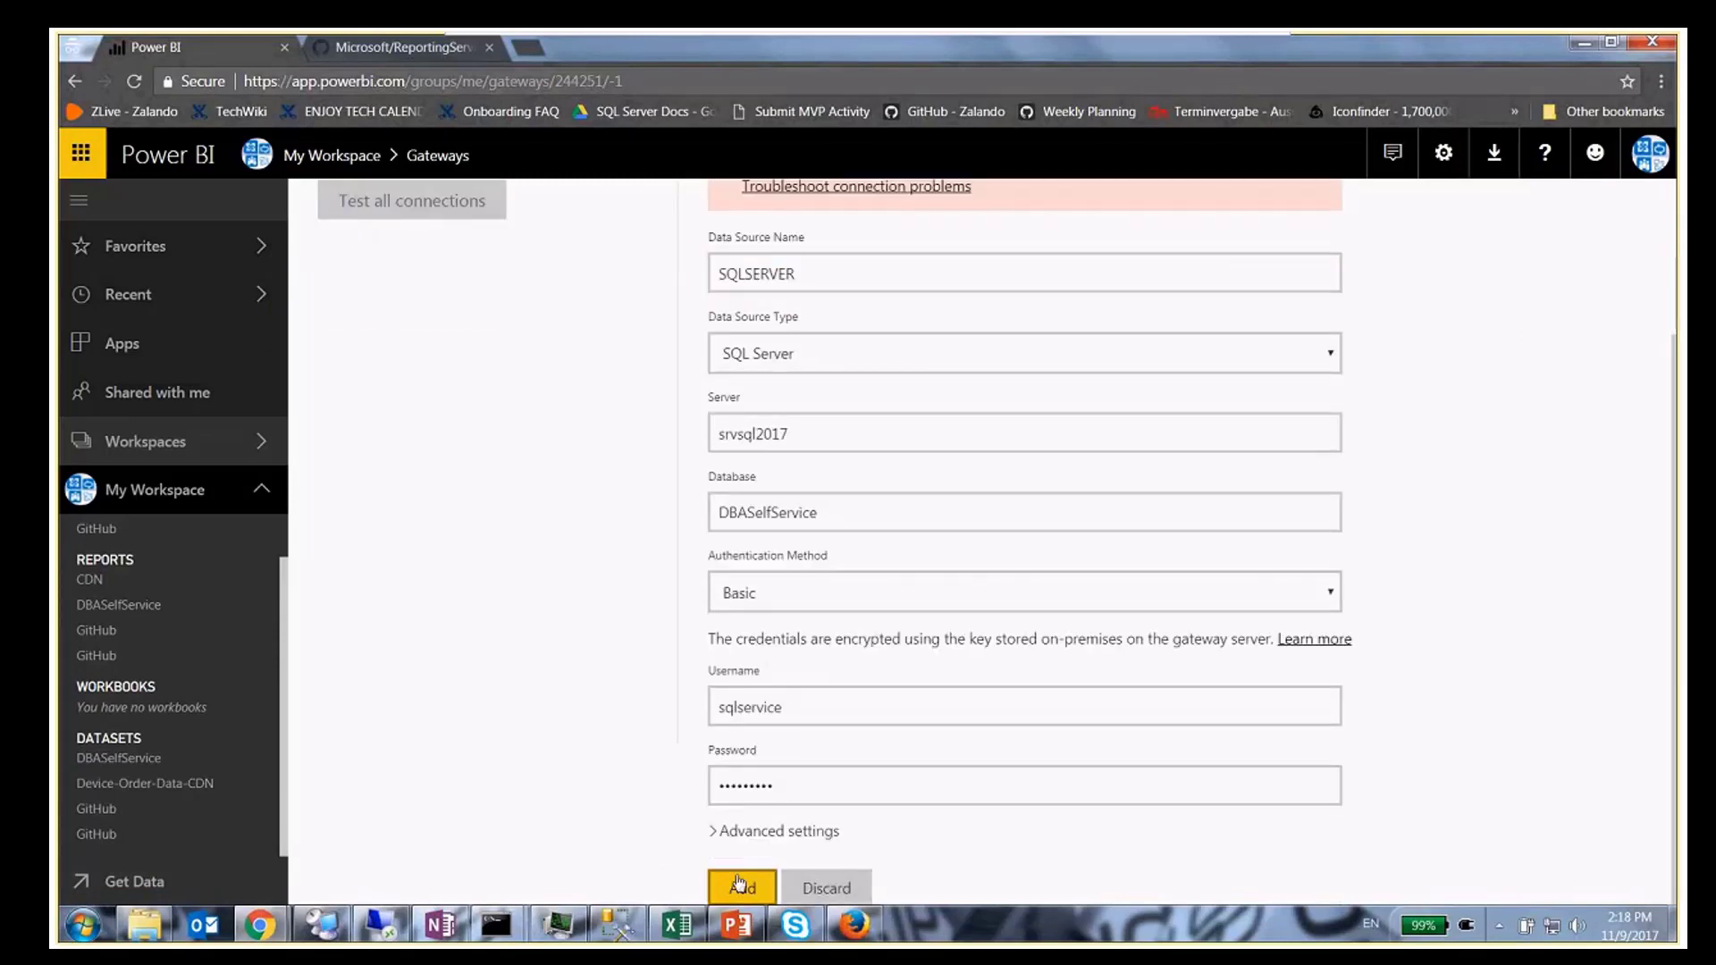
click(896, 774)
text(*******)
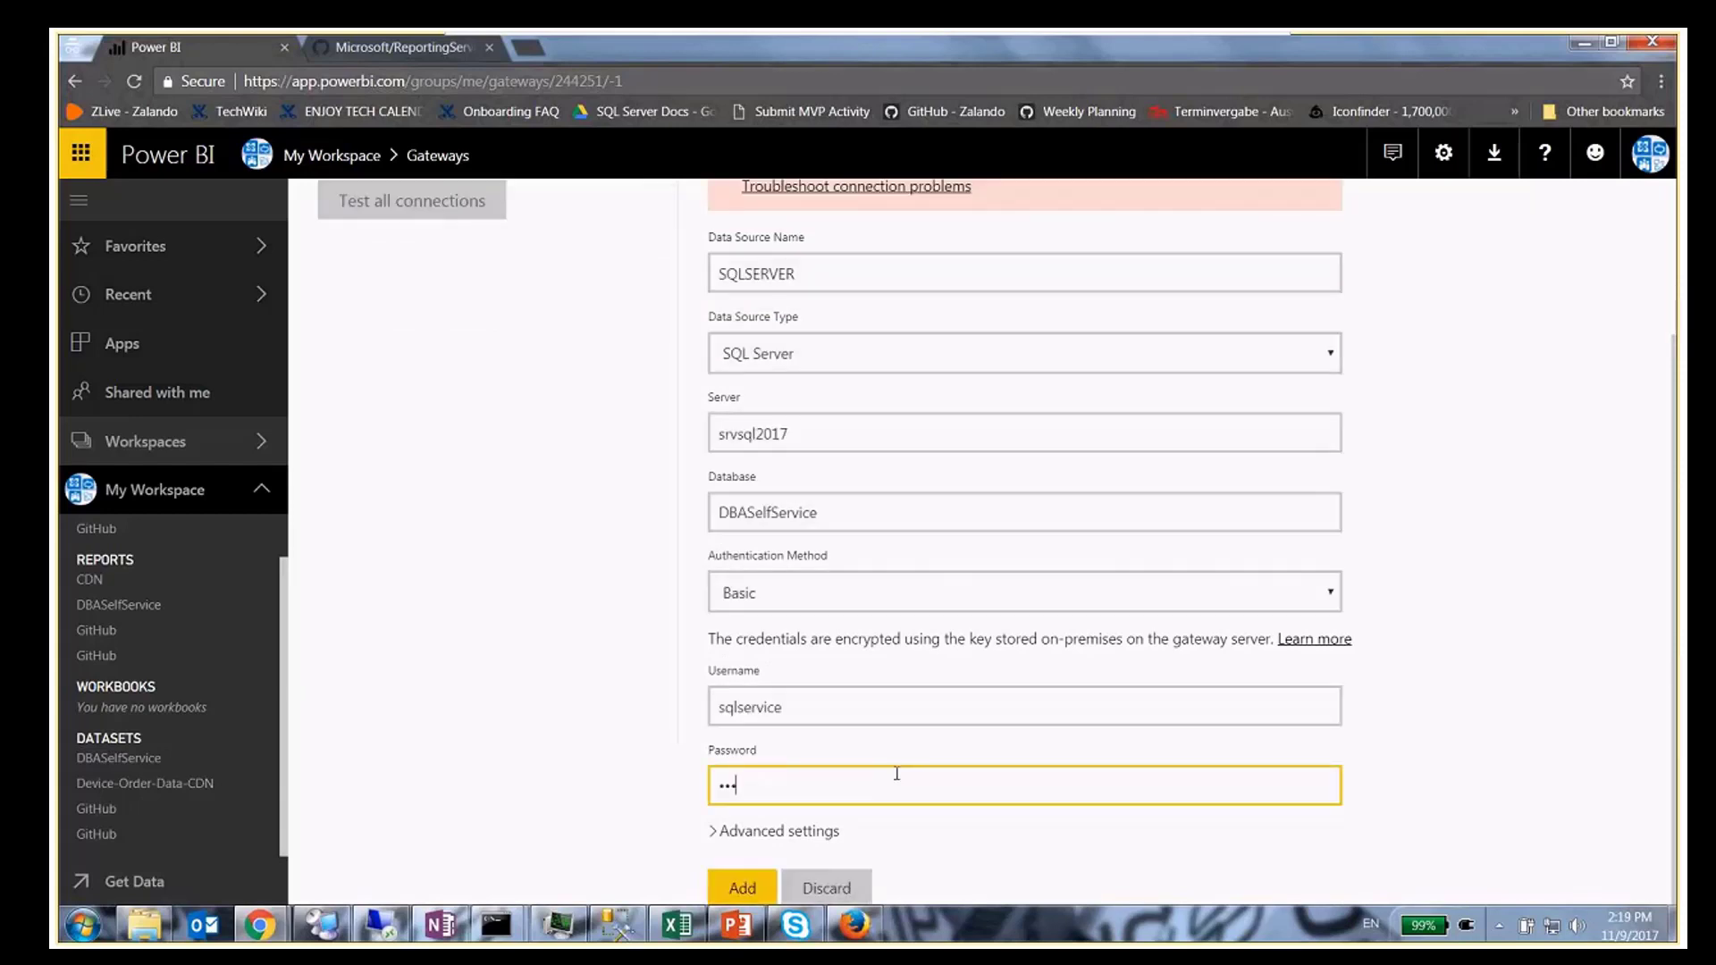
text(**)
click(740, 887)
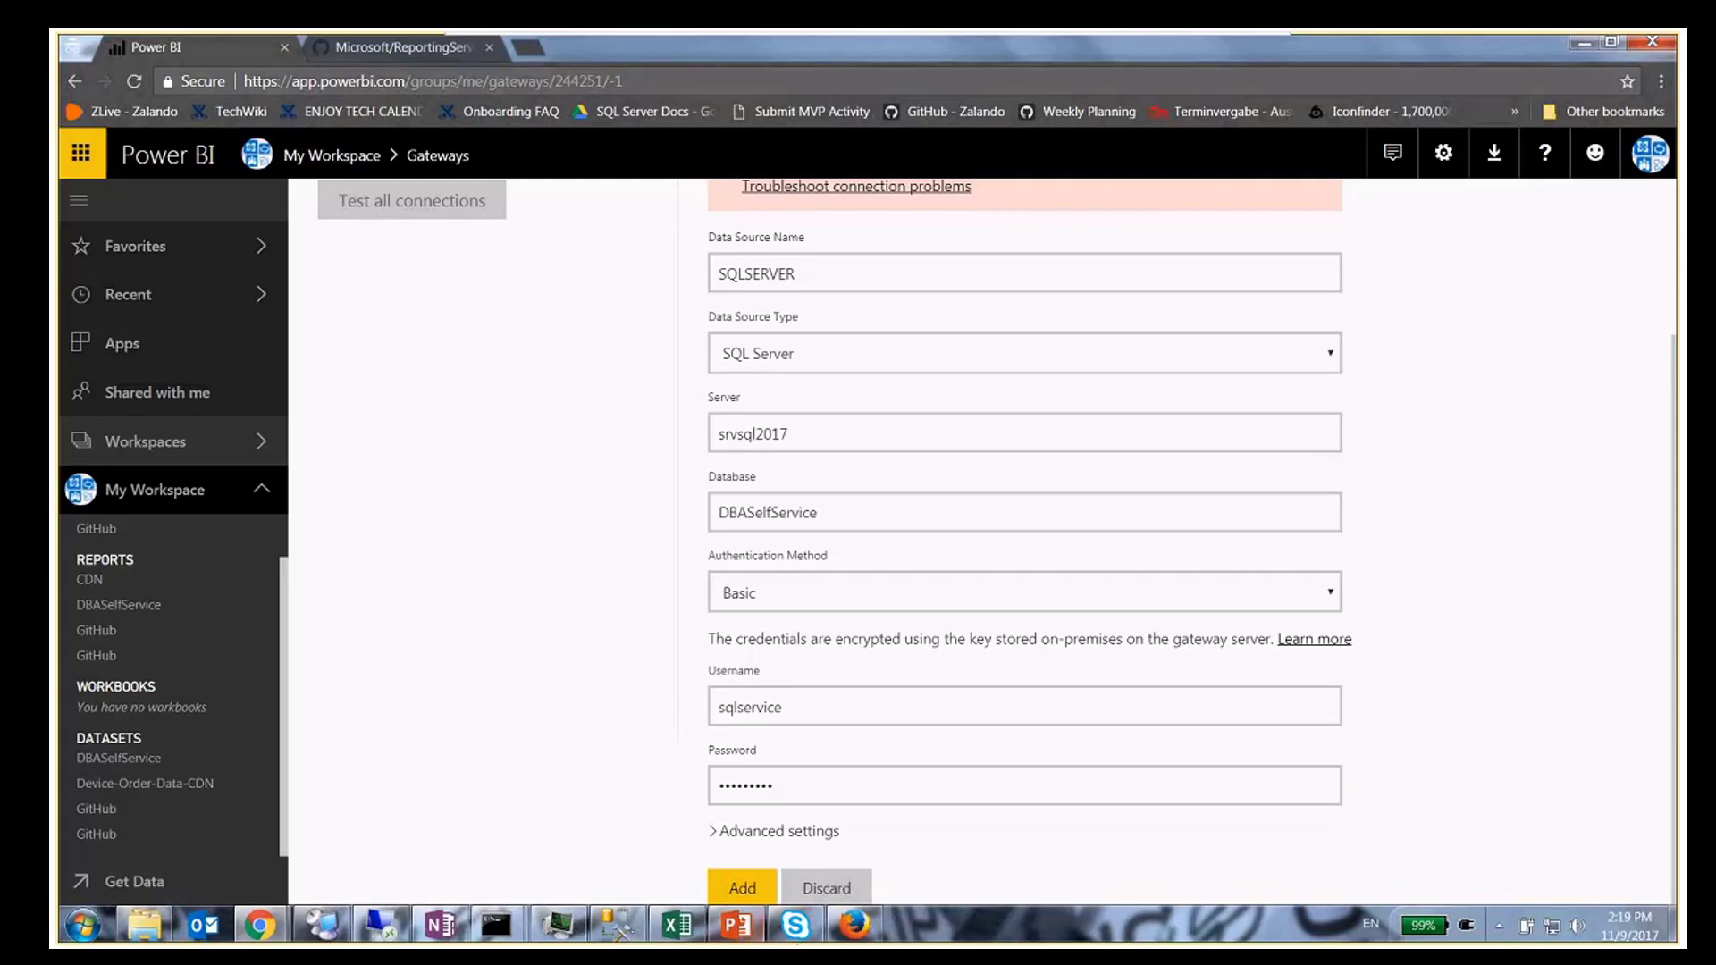
- On the remote server, set the srvsql2017 instance's server authentication to SQL Server and Windows Authentication mode
click(376, 921)
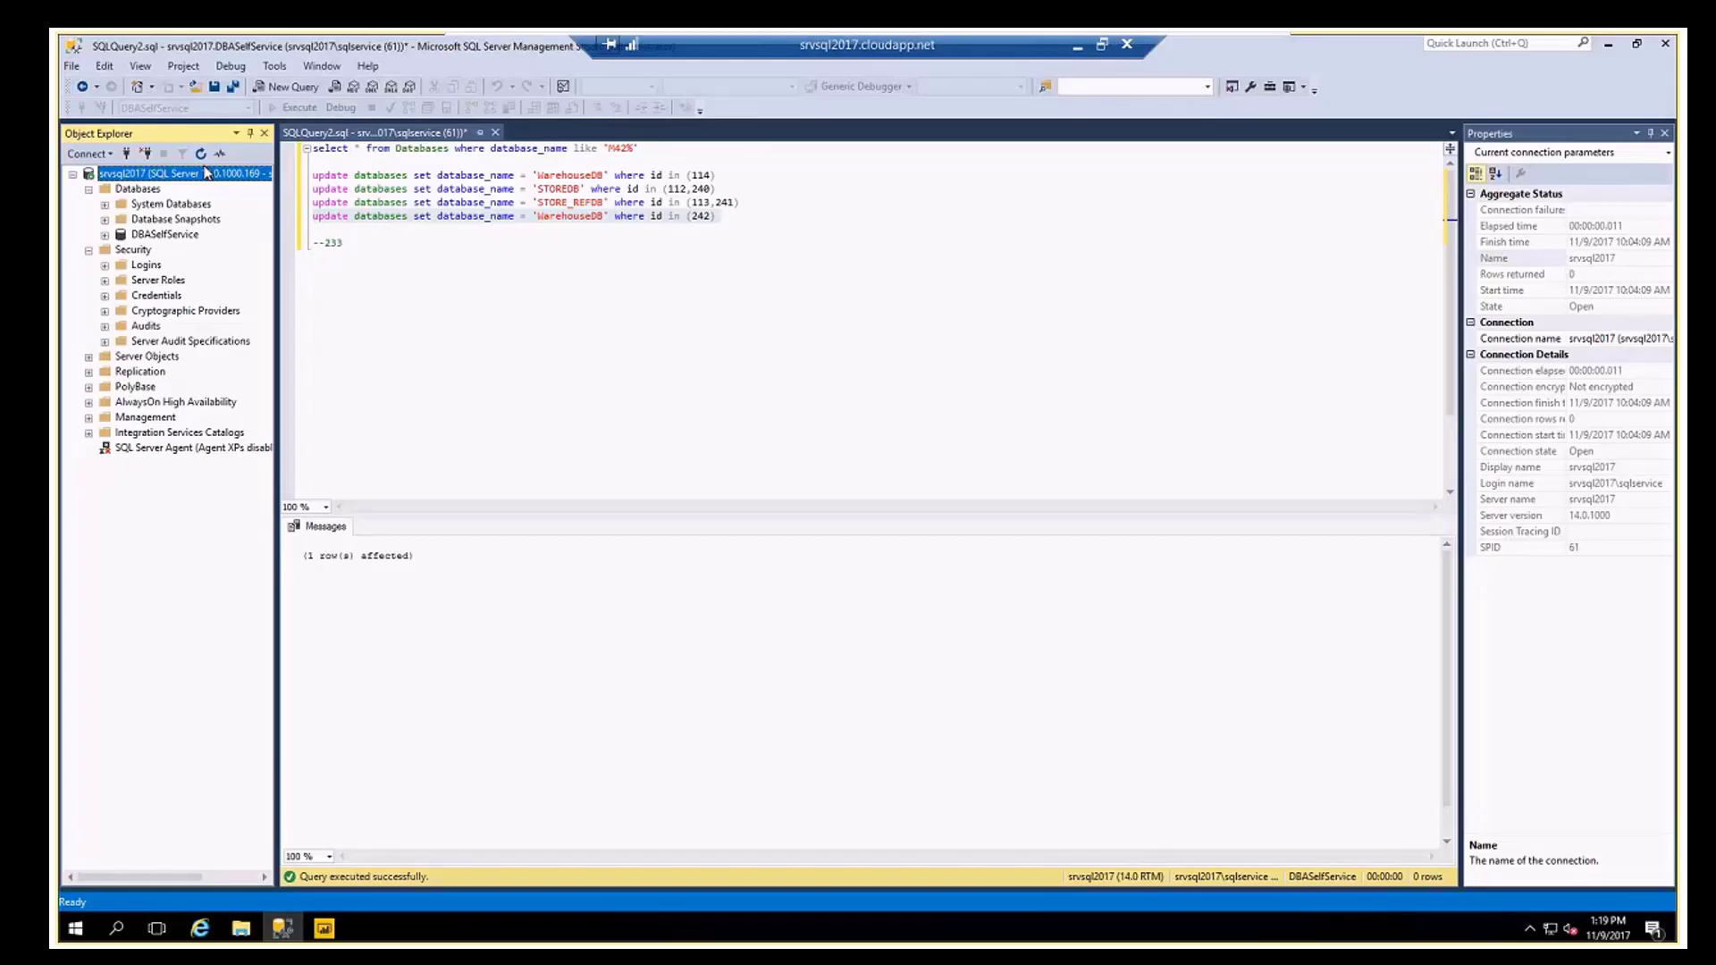
right_click(204, 173)
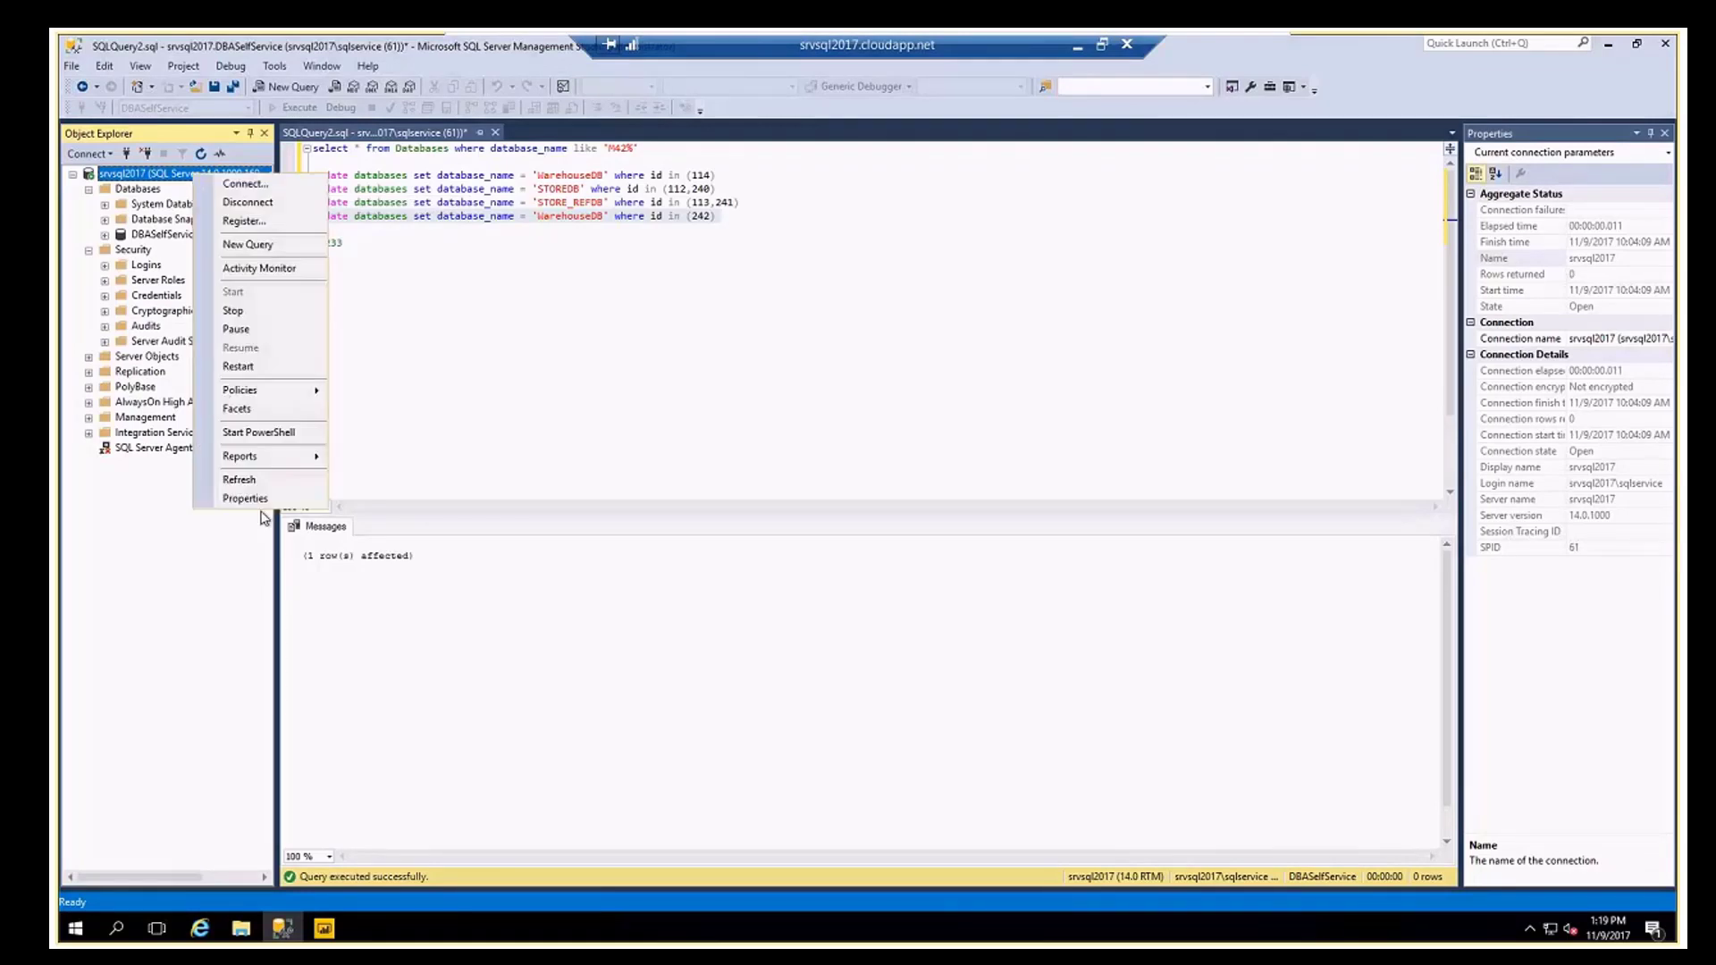
click(259, 499)
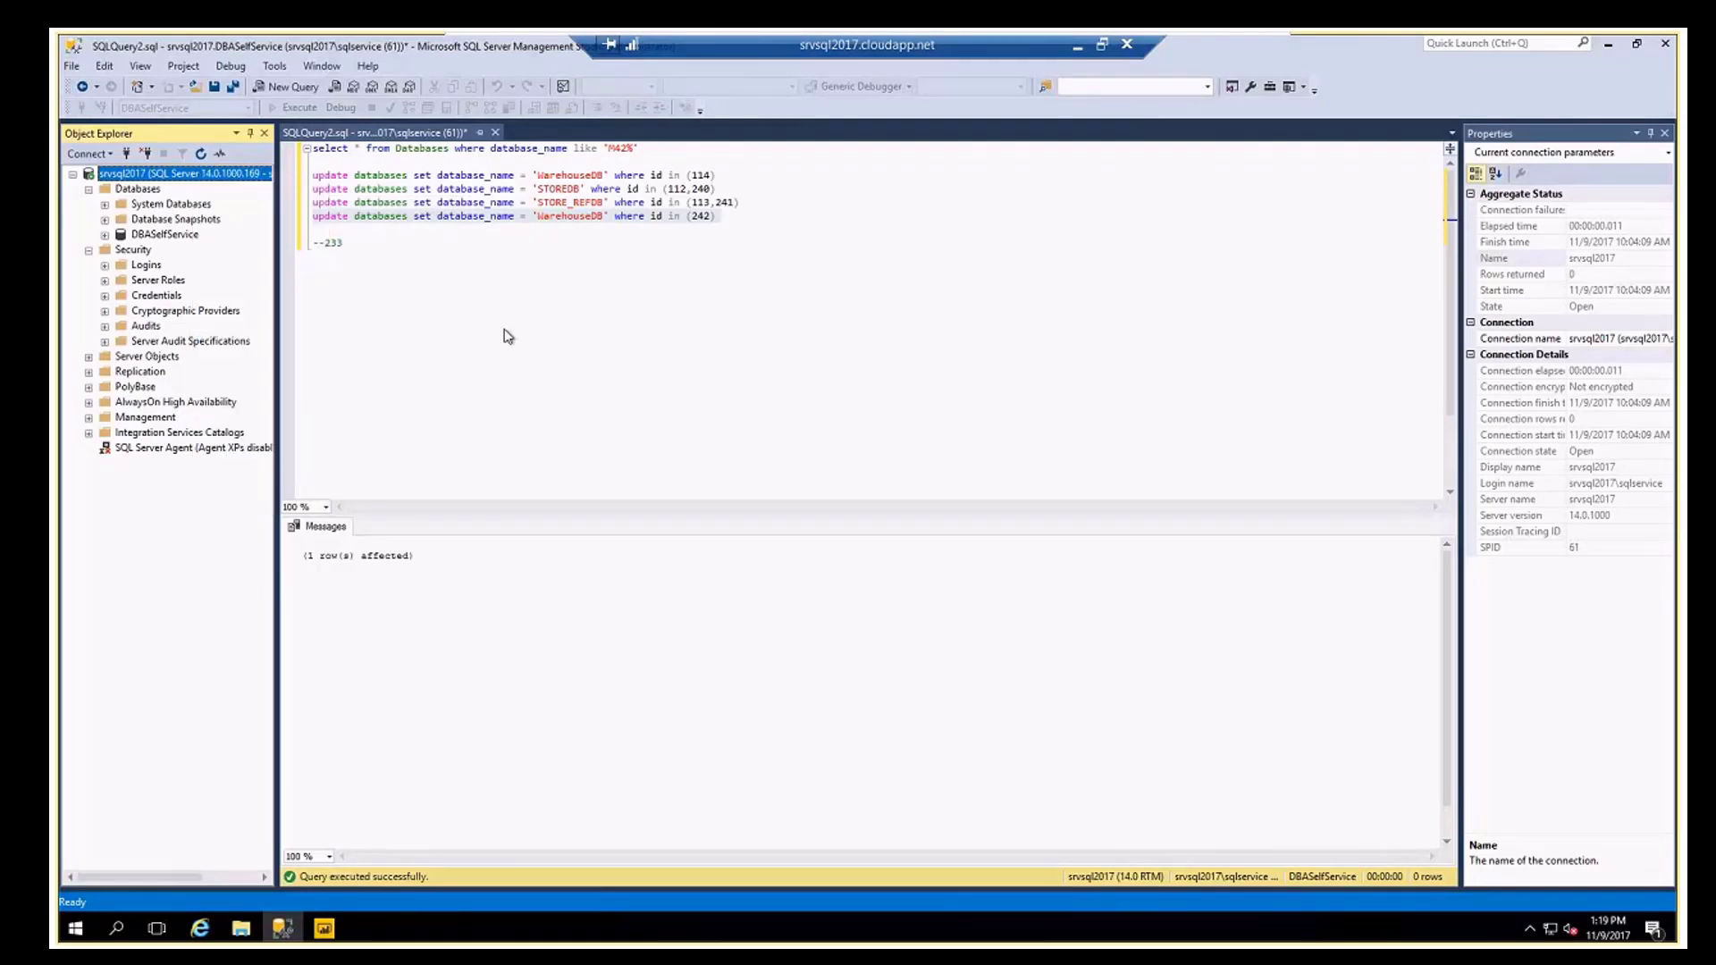
click(619, 280)
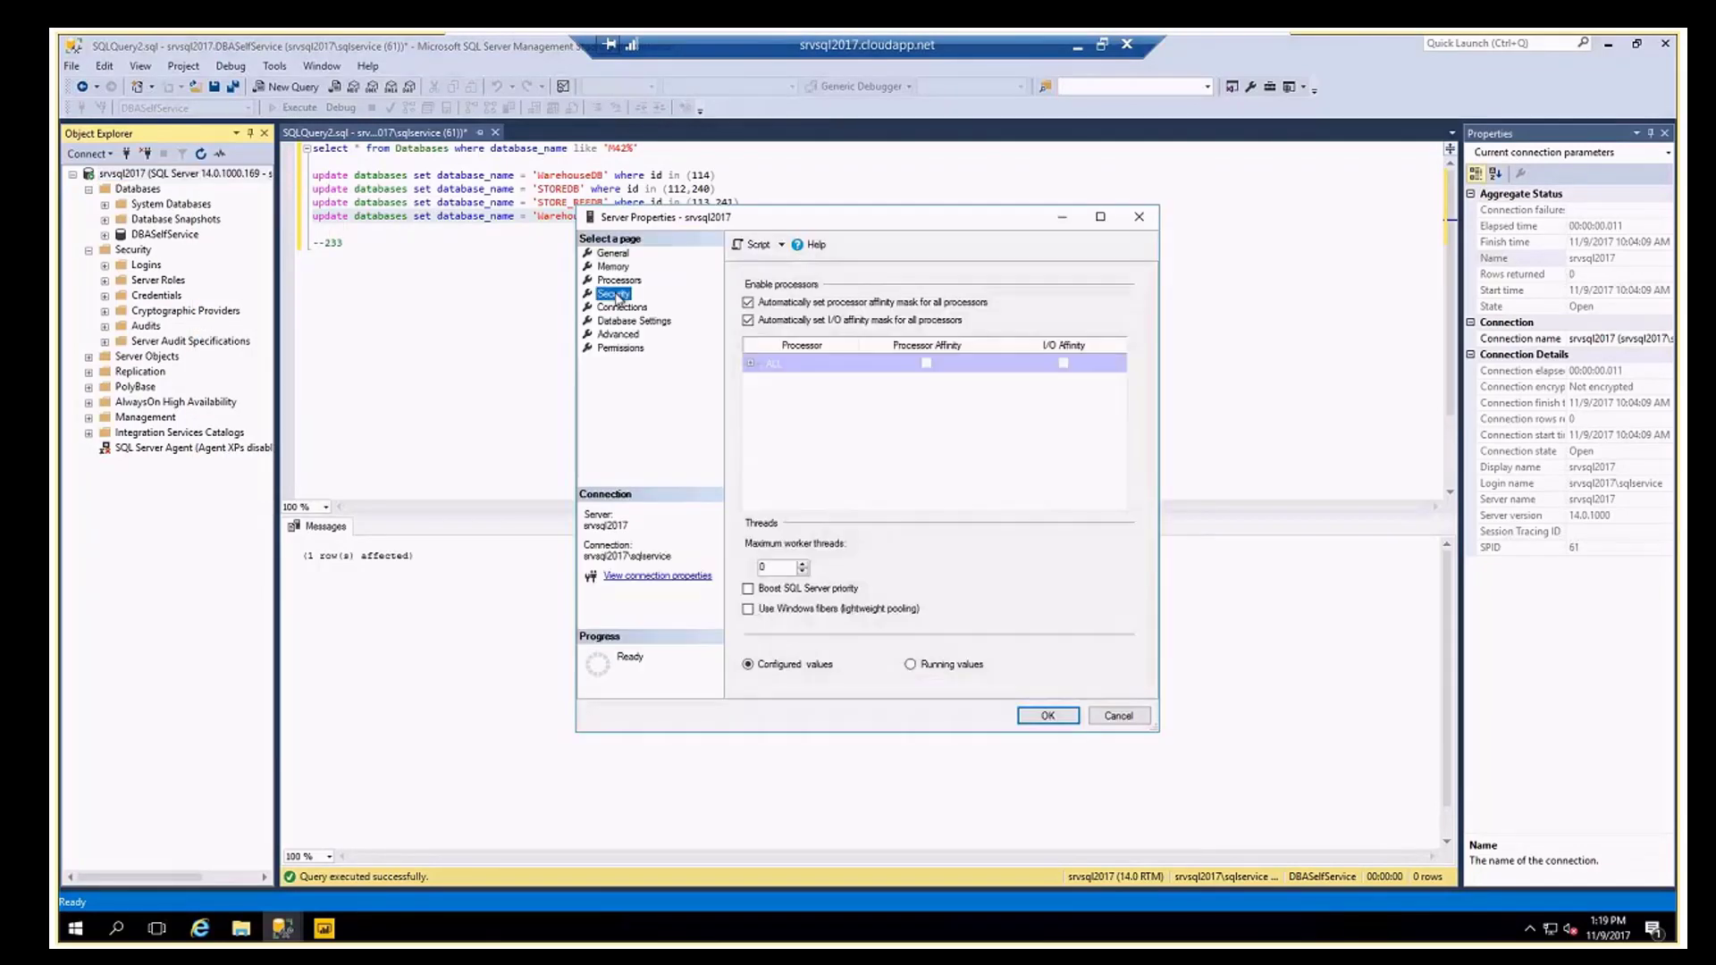
click(613, 293)
click(829, 333)
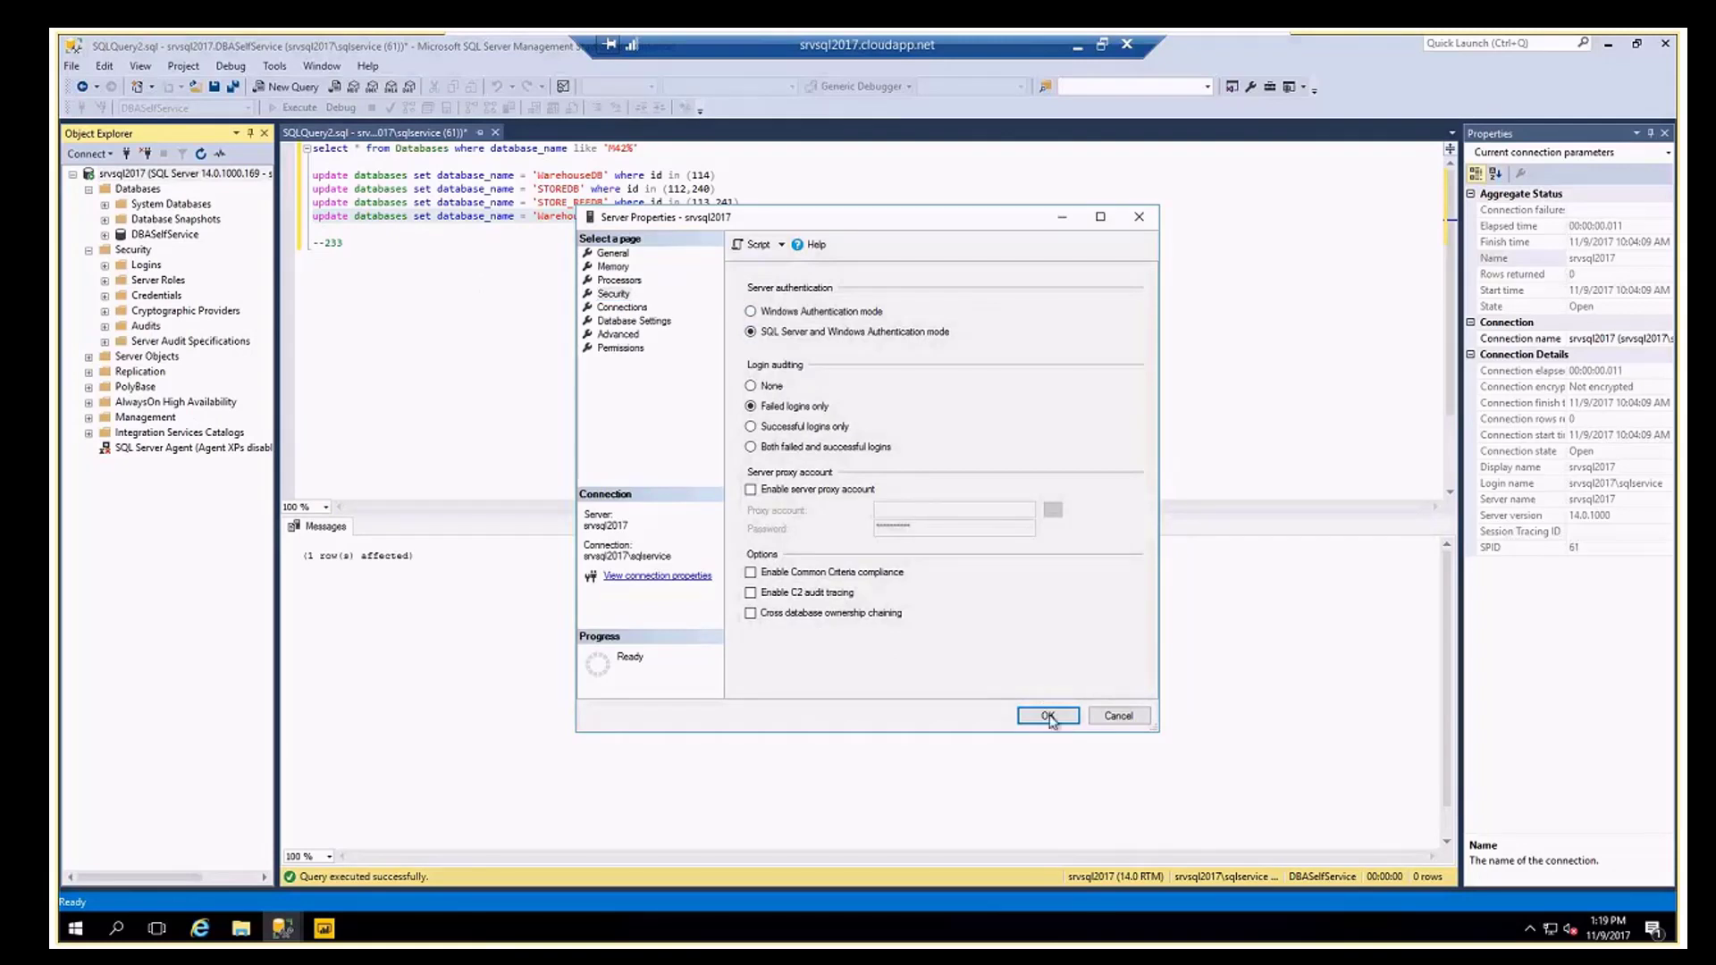
click(1048, 713)
click(1086, 506)
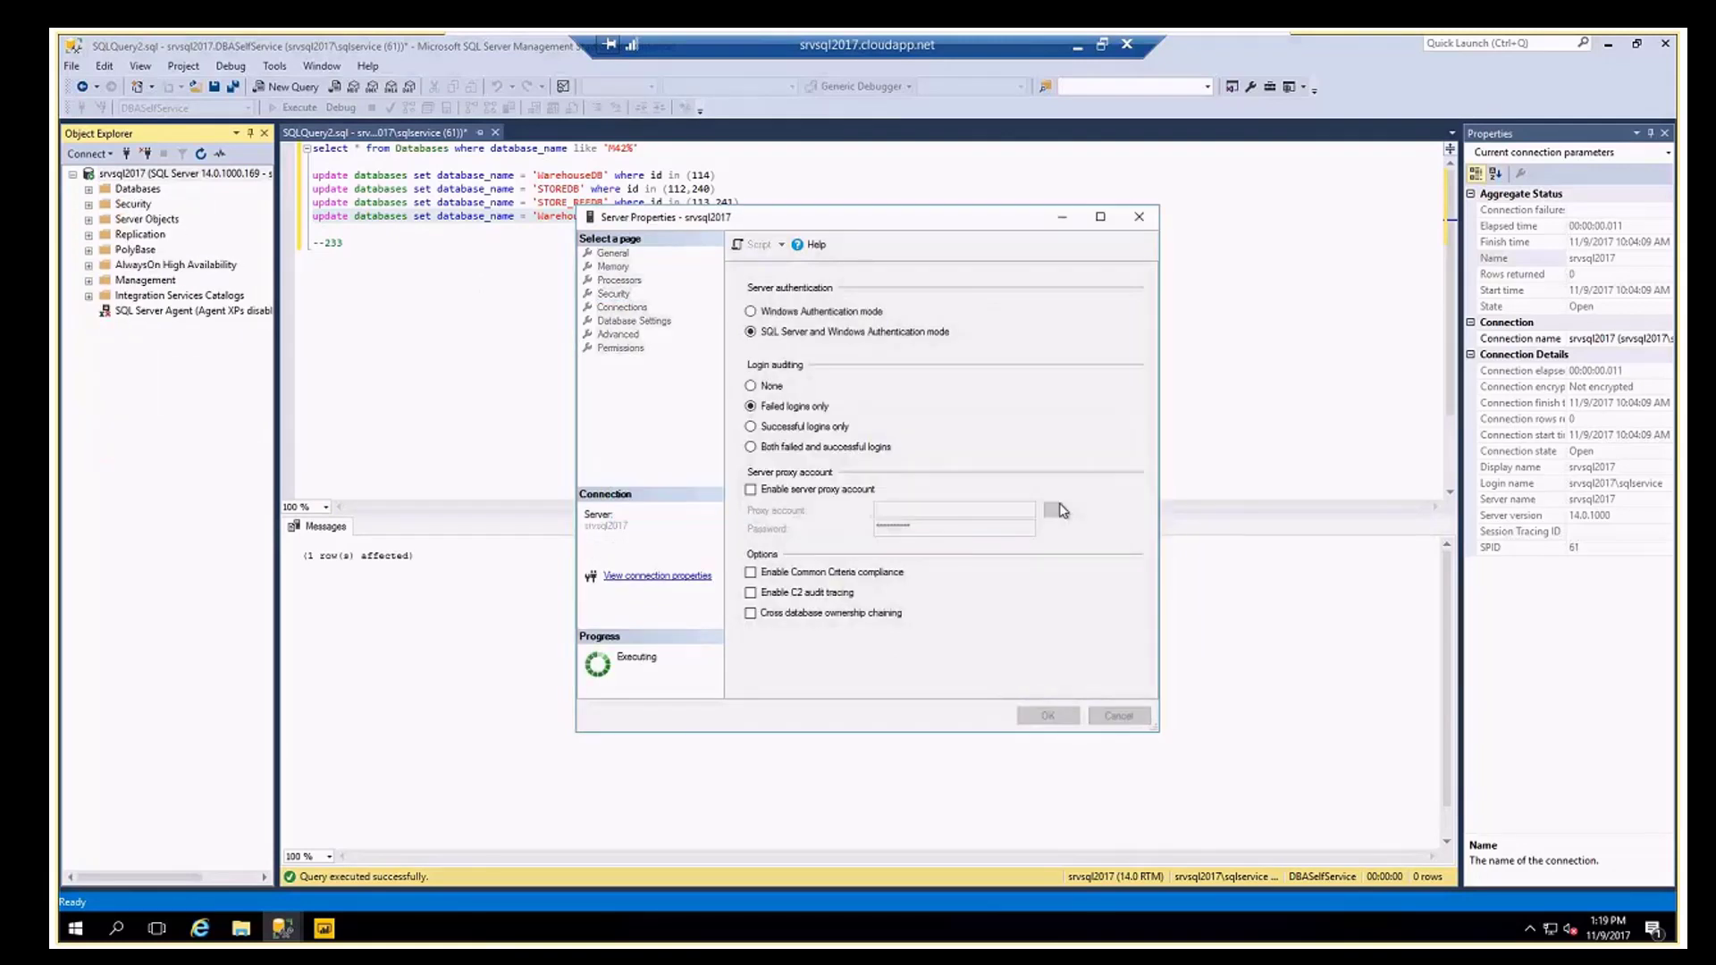
- Restart the MSSQLSERVER service on srvsql2017 to apply the new server authentication mode
right_click(228, 175)
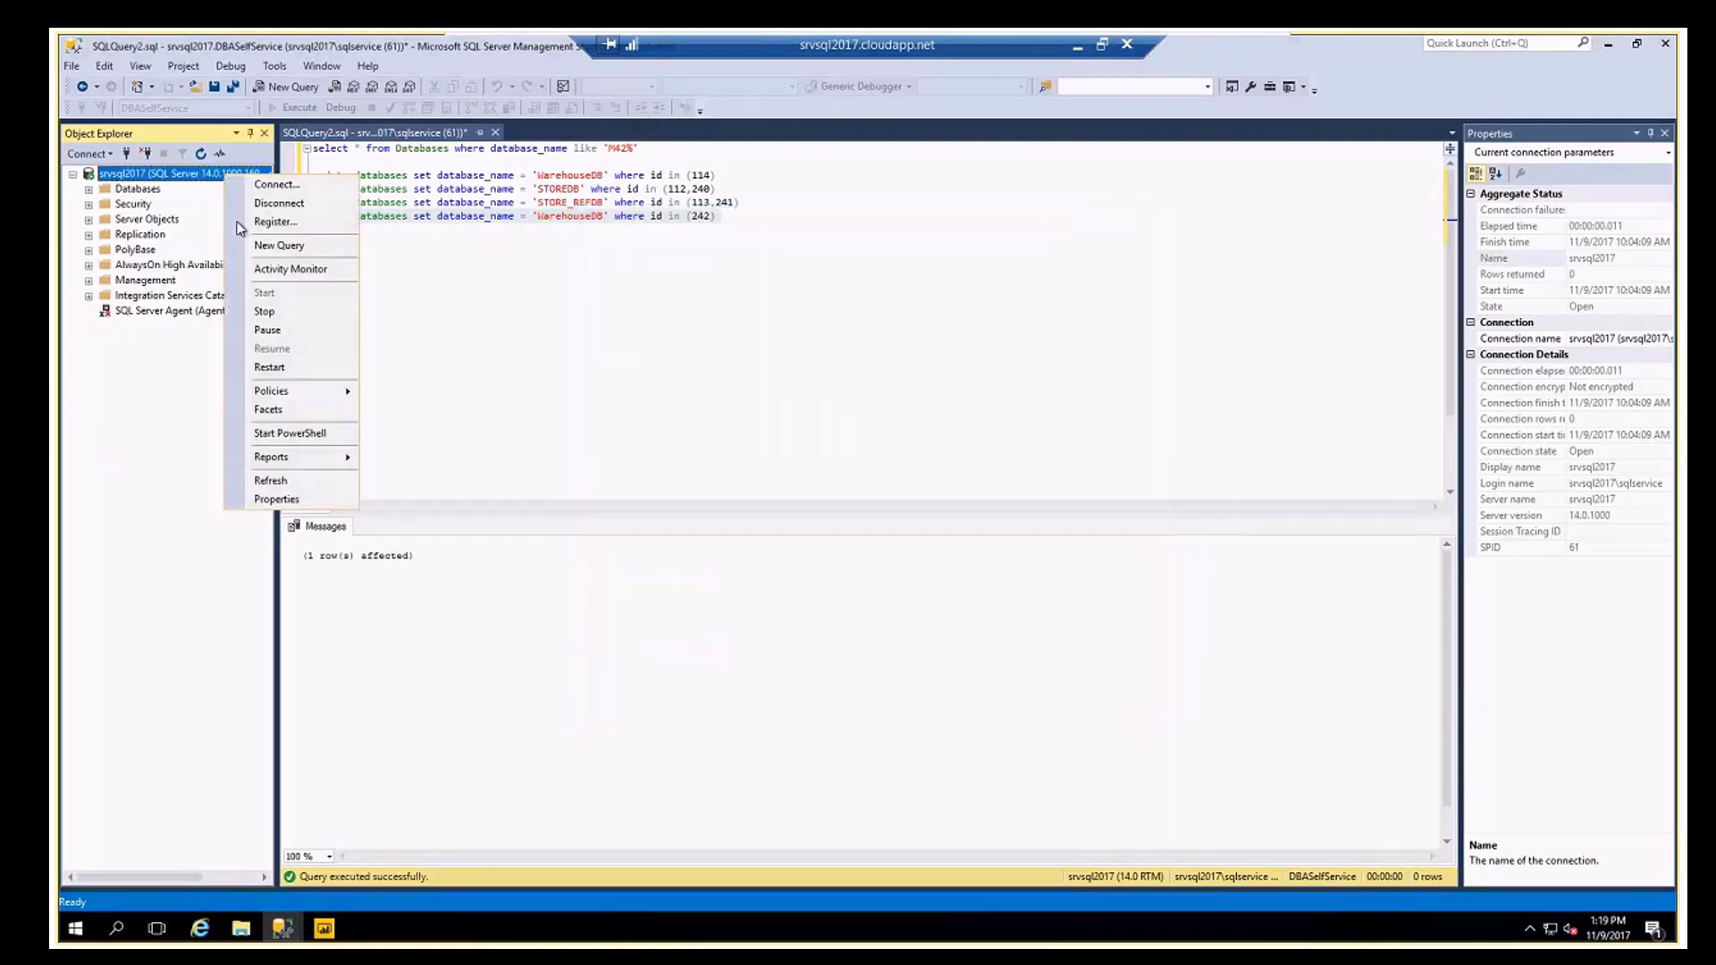
click(268, 367)
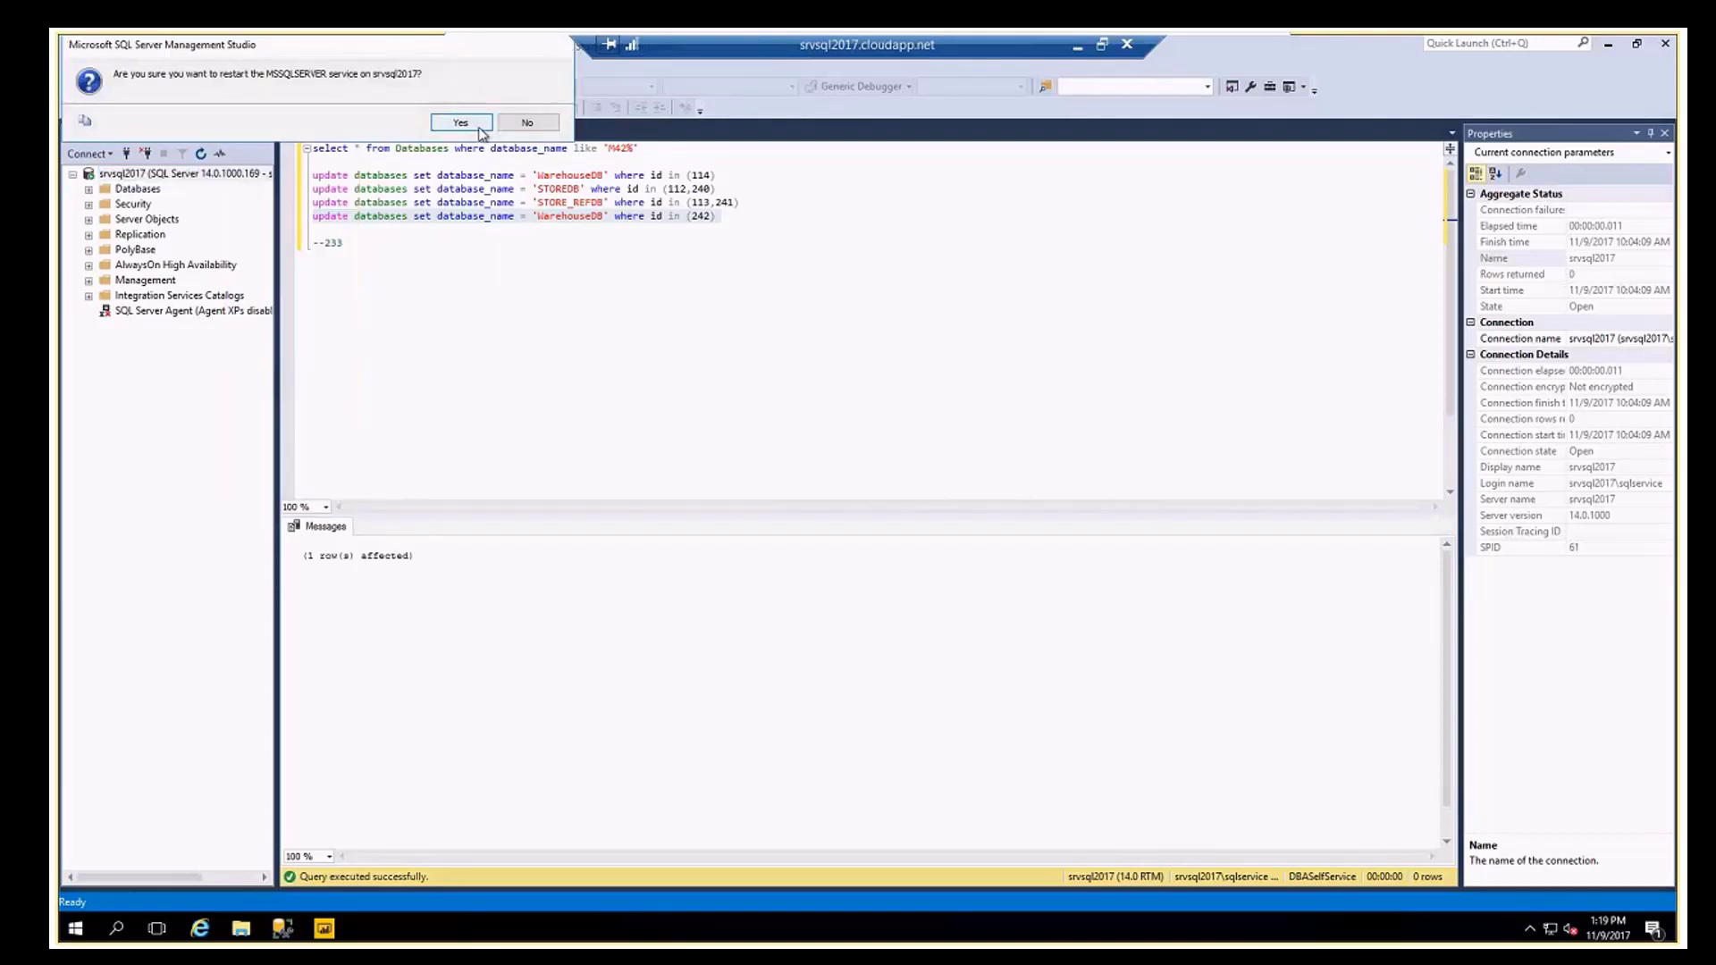
click(480, 132)
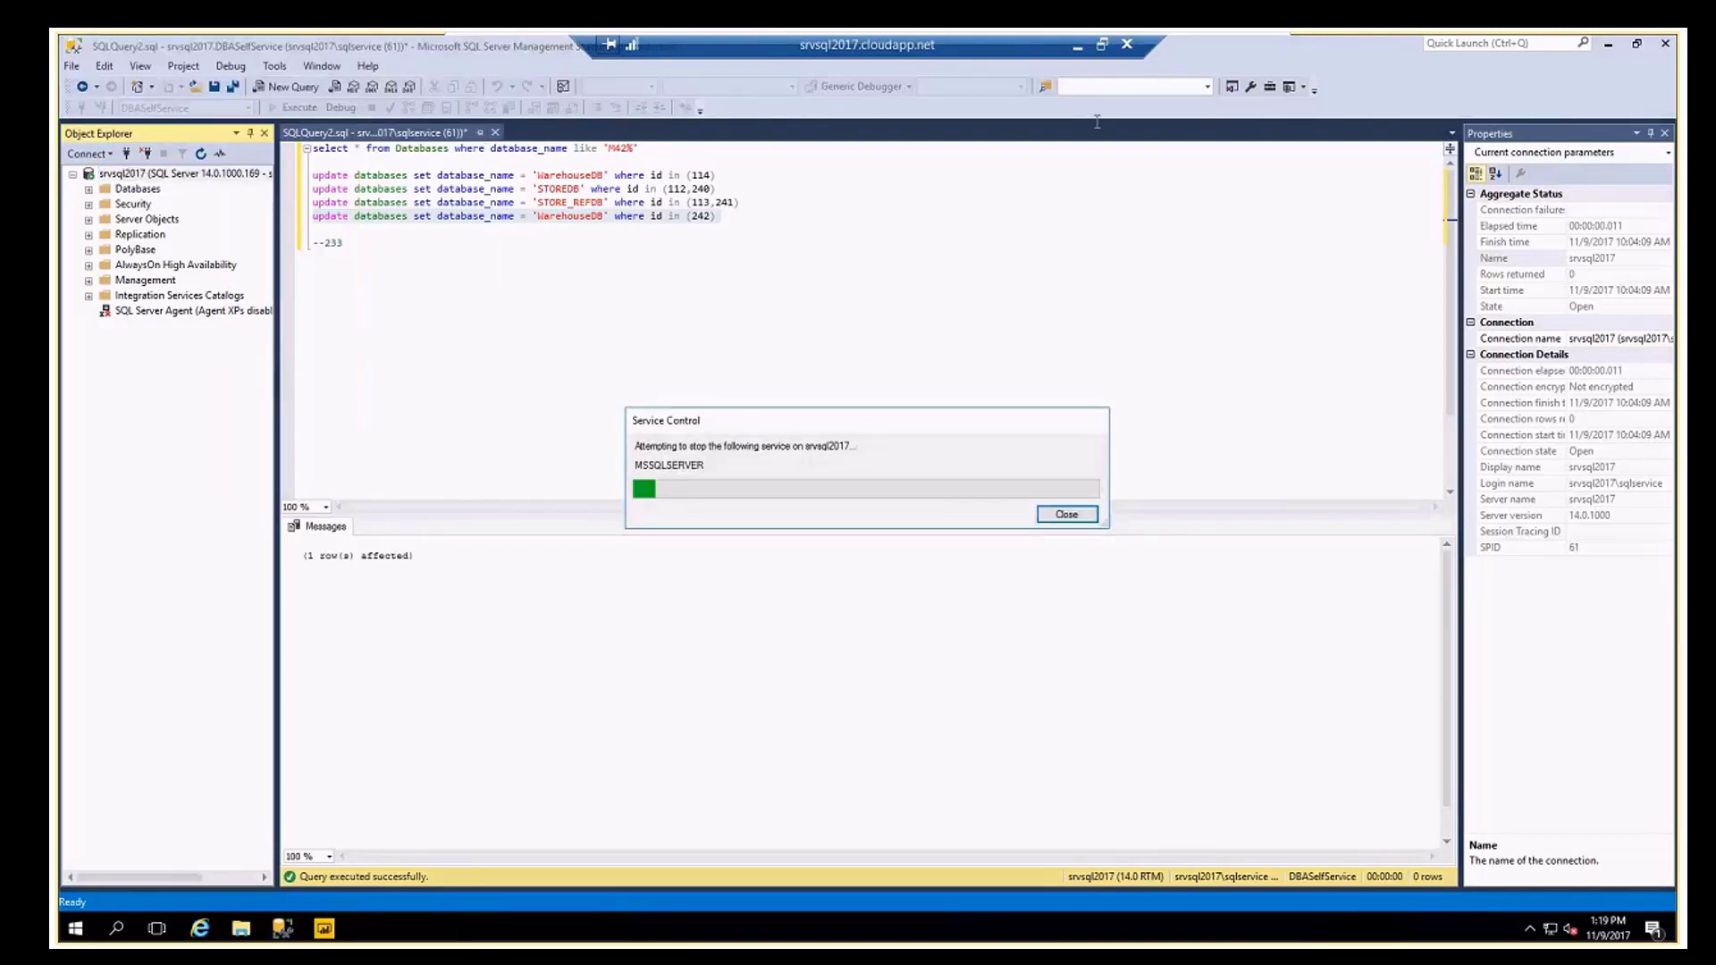
- Switch back to the Power BI gateway settings and add the SQLSERVER data source with the details already entered
click(1079, 51)
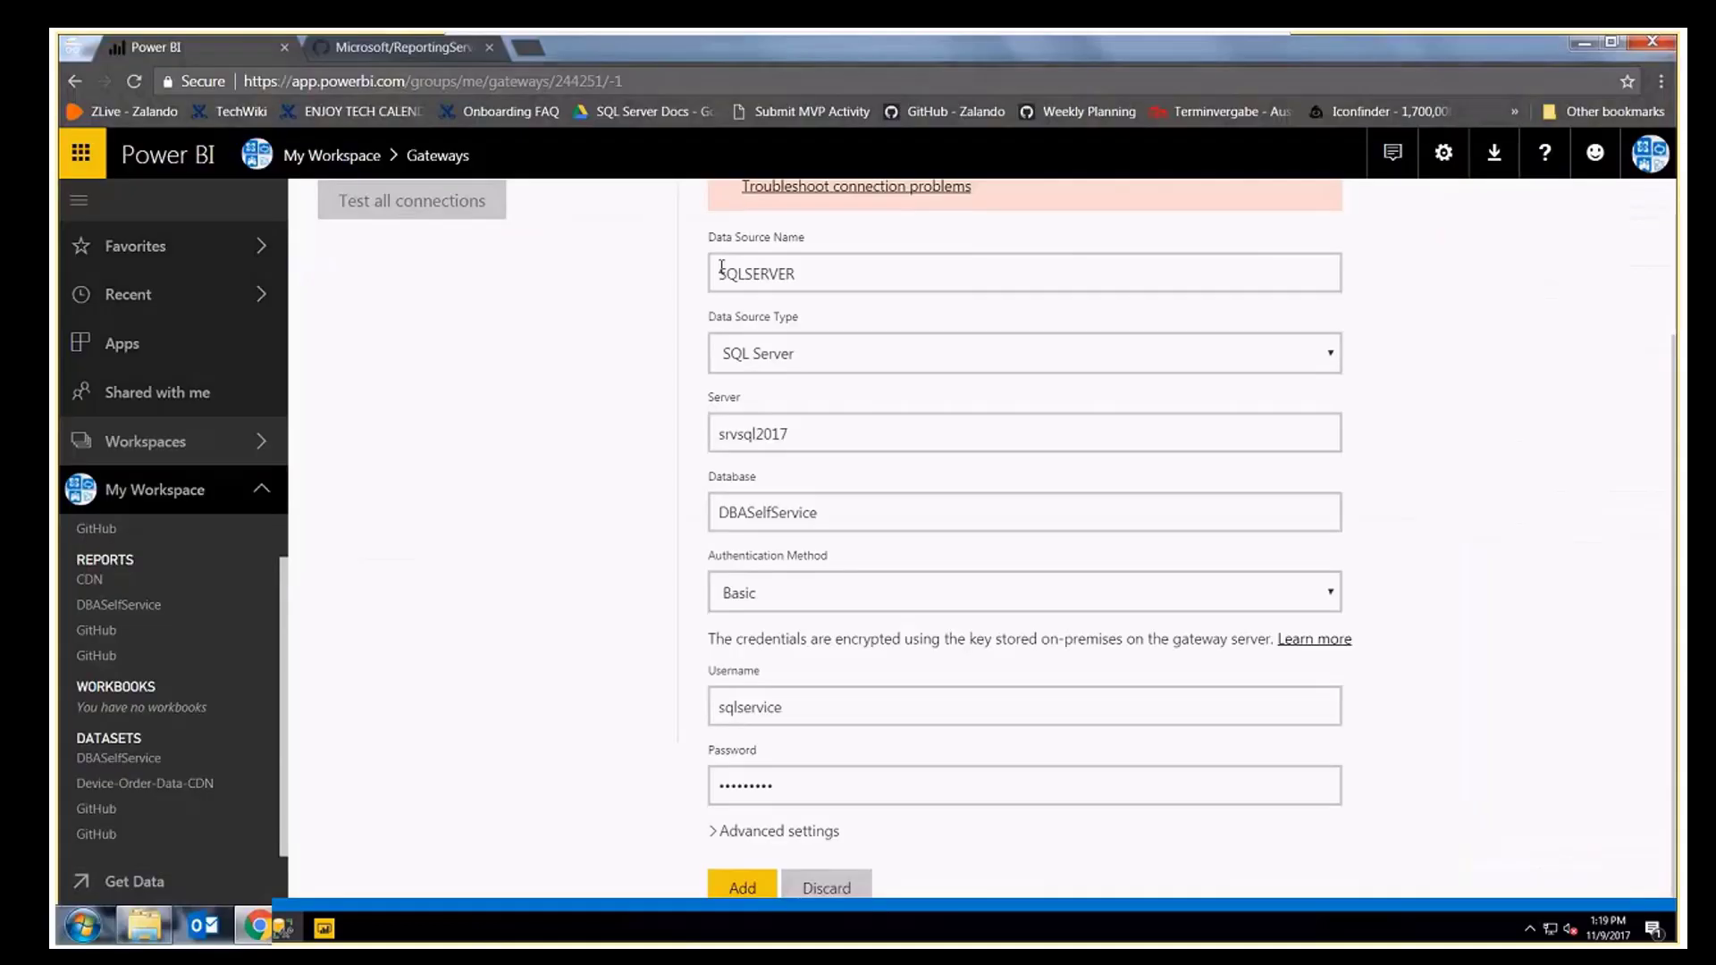
click(741, 888)
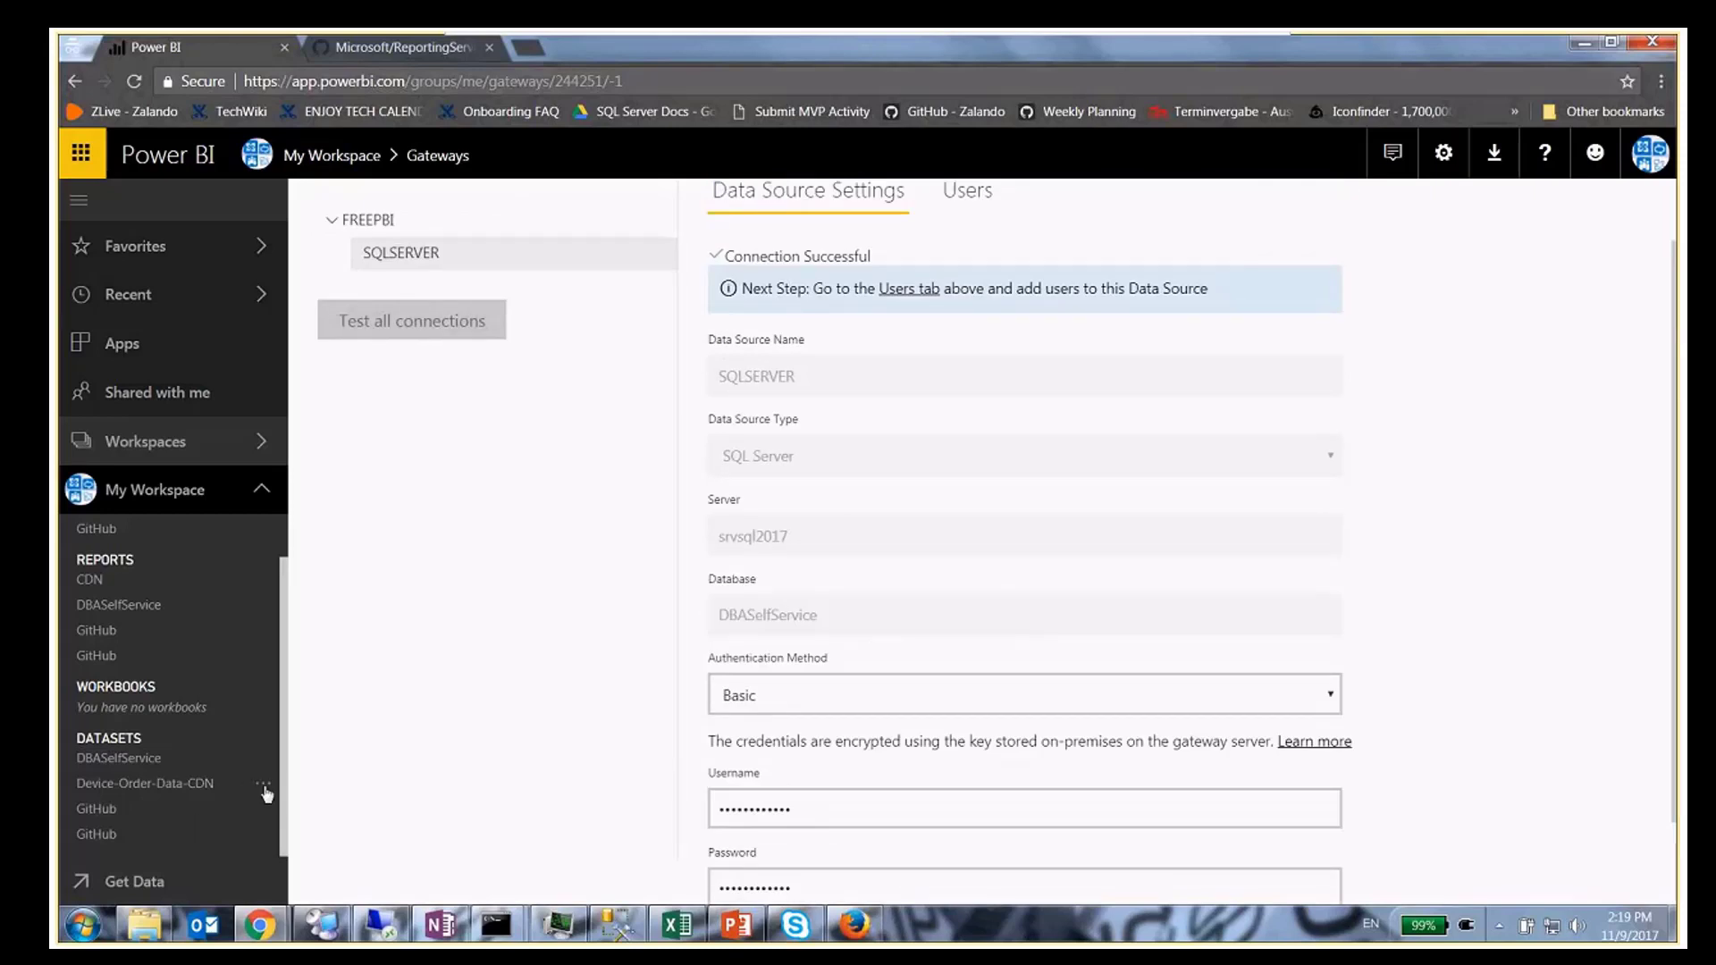
- Open the scheduled refresh settings of the Device-Order-Data-CDN dataset, followed by those of the DBASelfService dataset
click(264, 790)
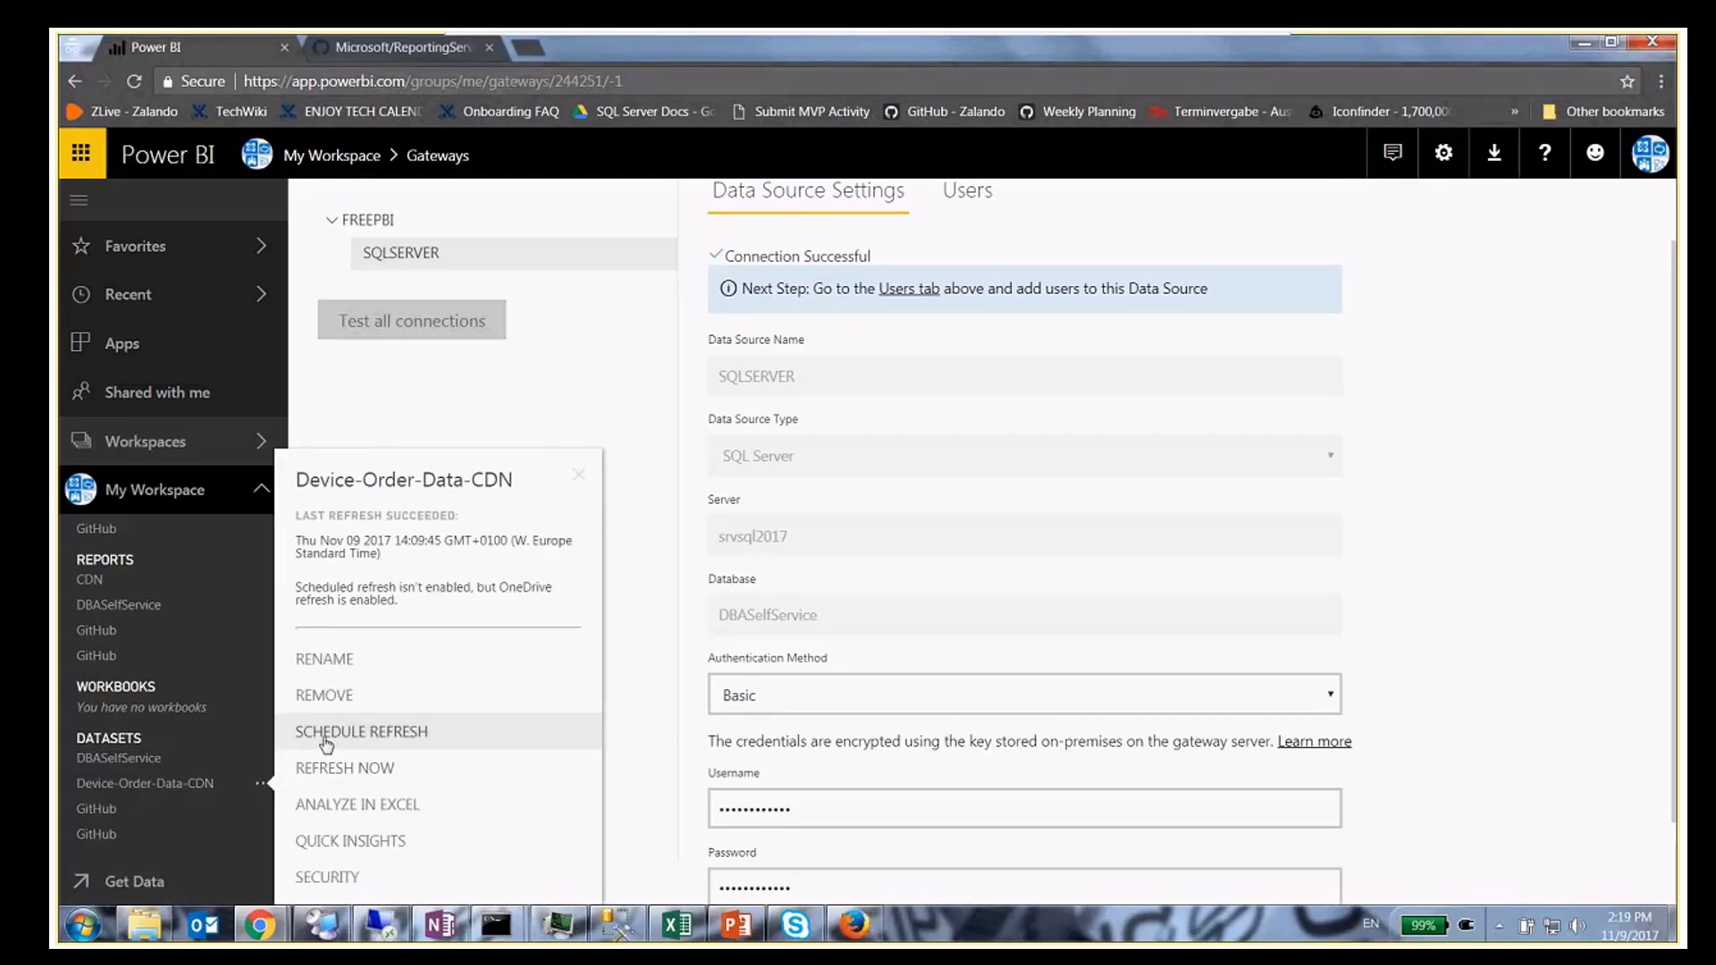
click(328, 742)
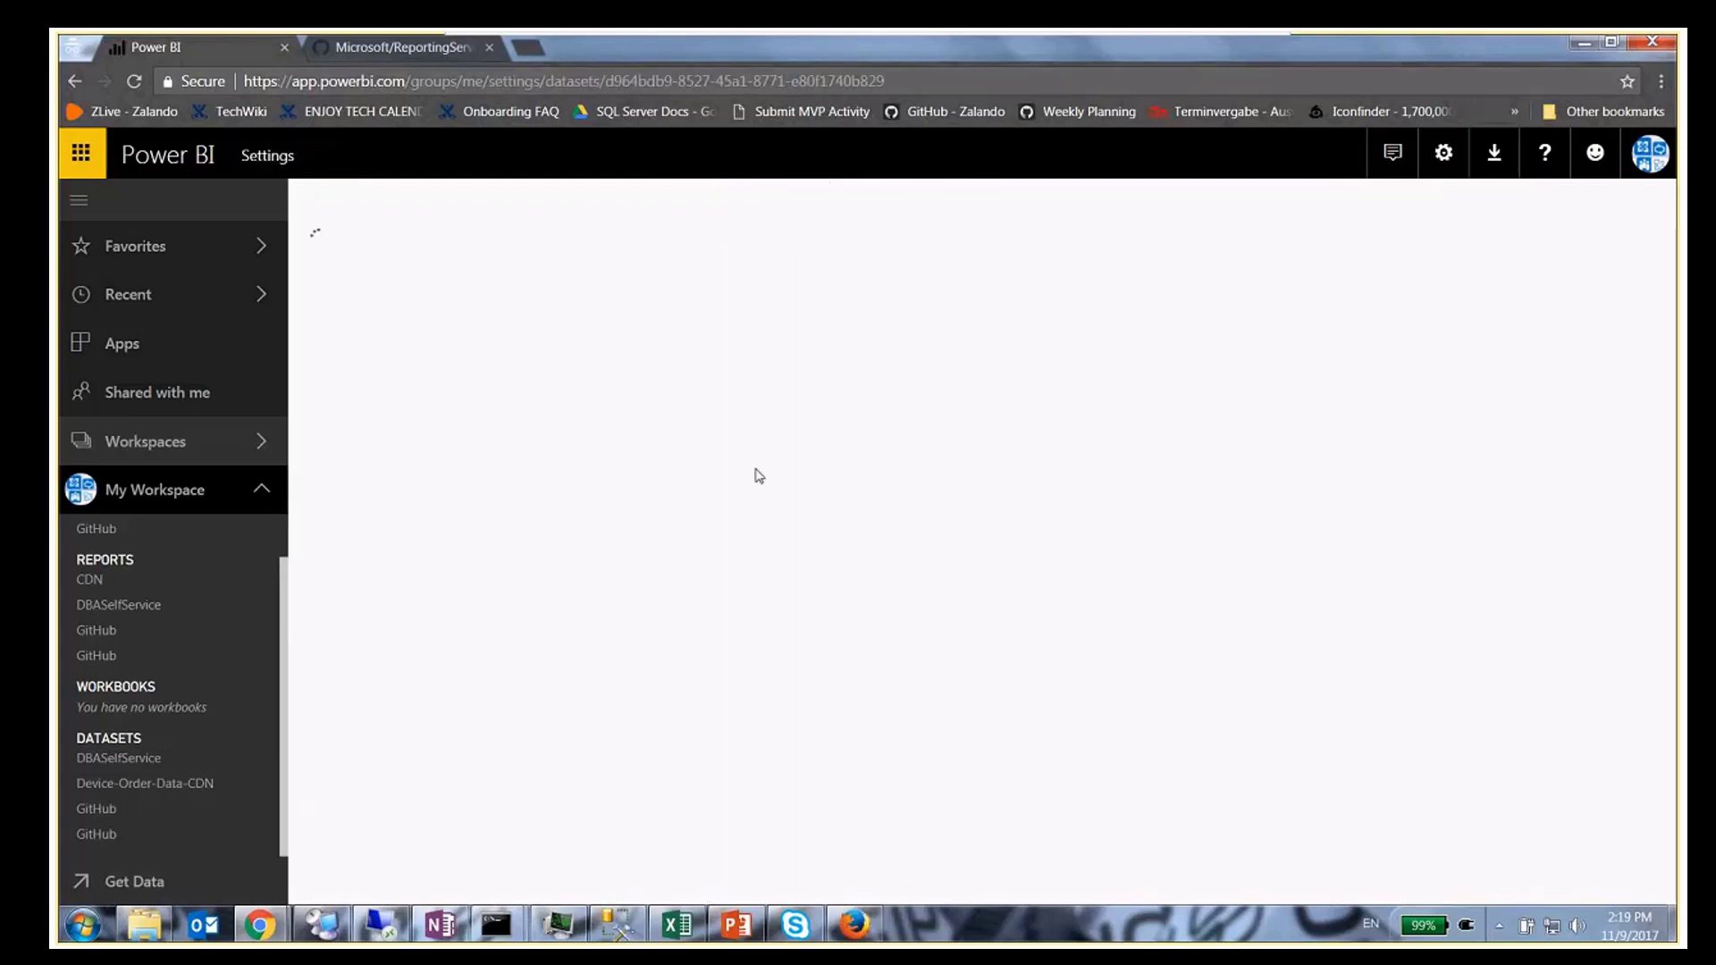
click(238, 759)
click(352, 697)
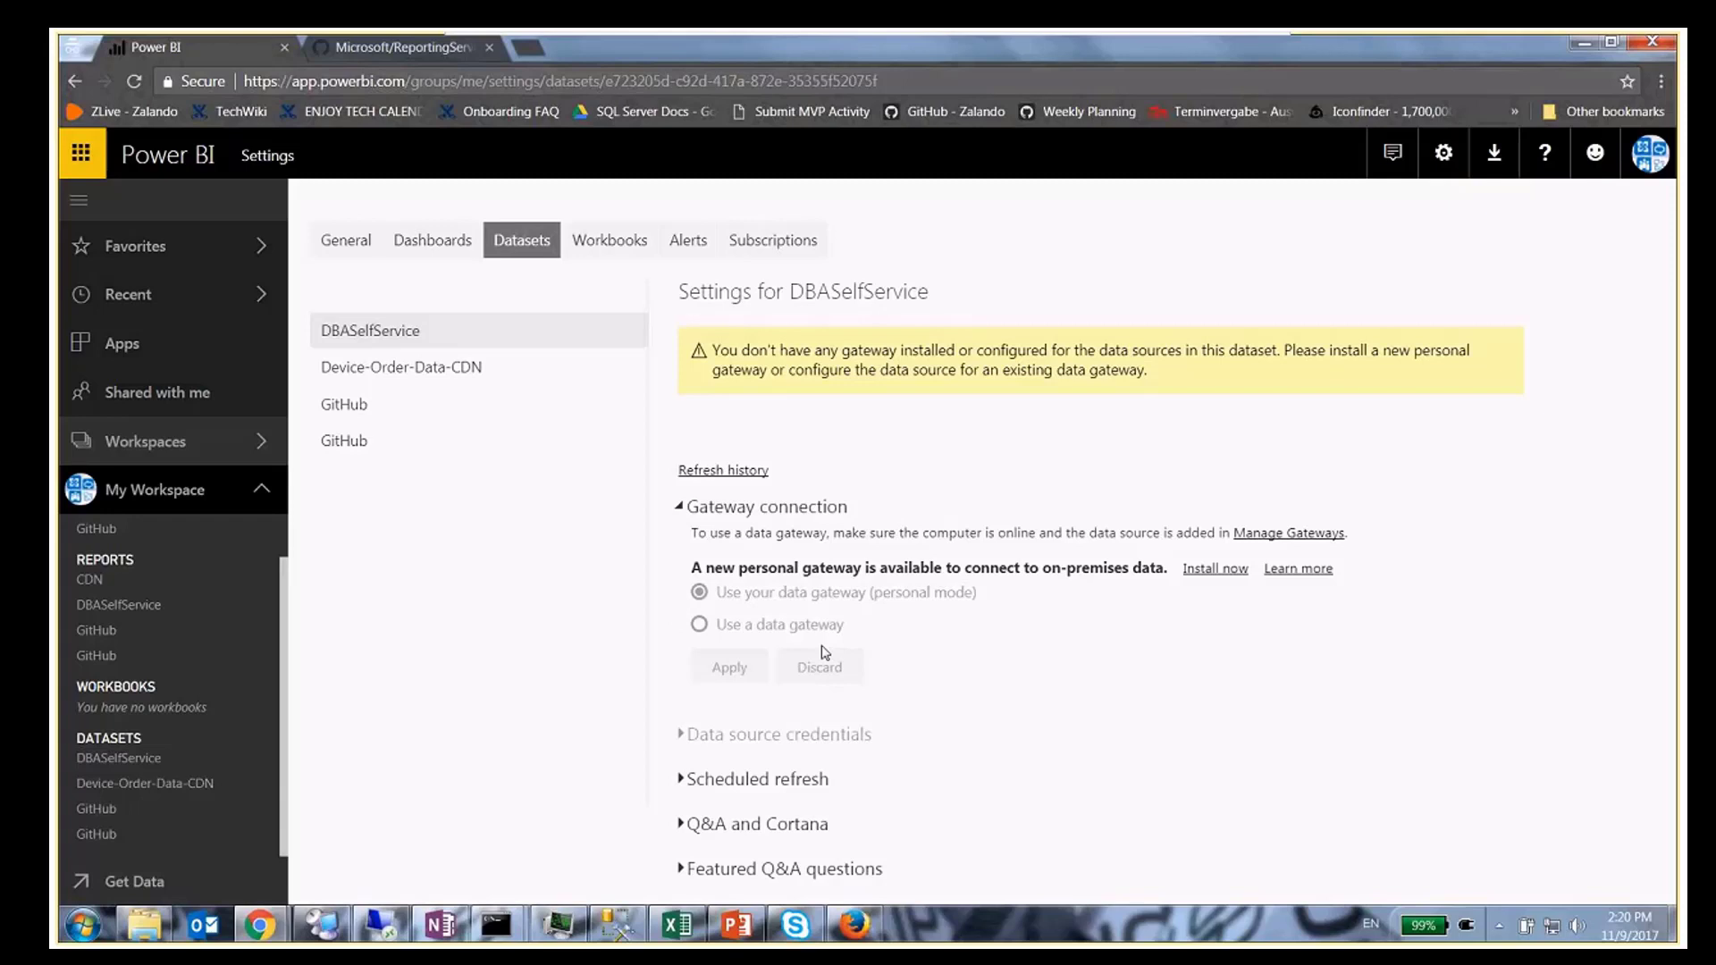
- Expand the scheduled refresh section for DBASelfService and review its refresh options and the gateway connection settings
click(681, 781)
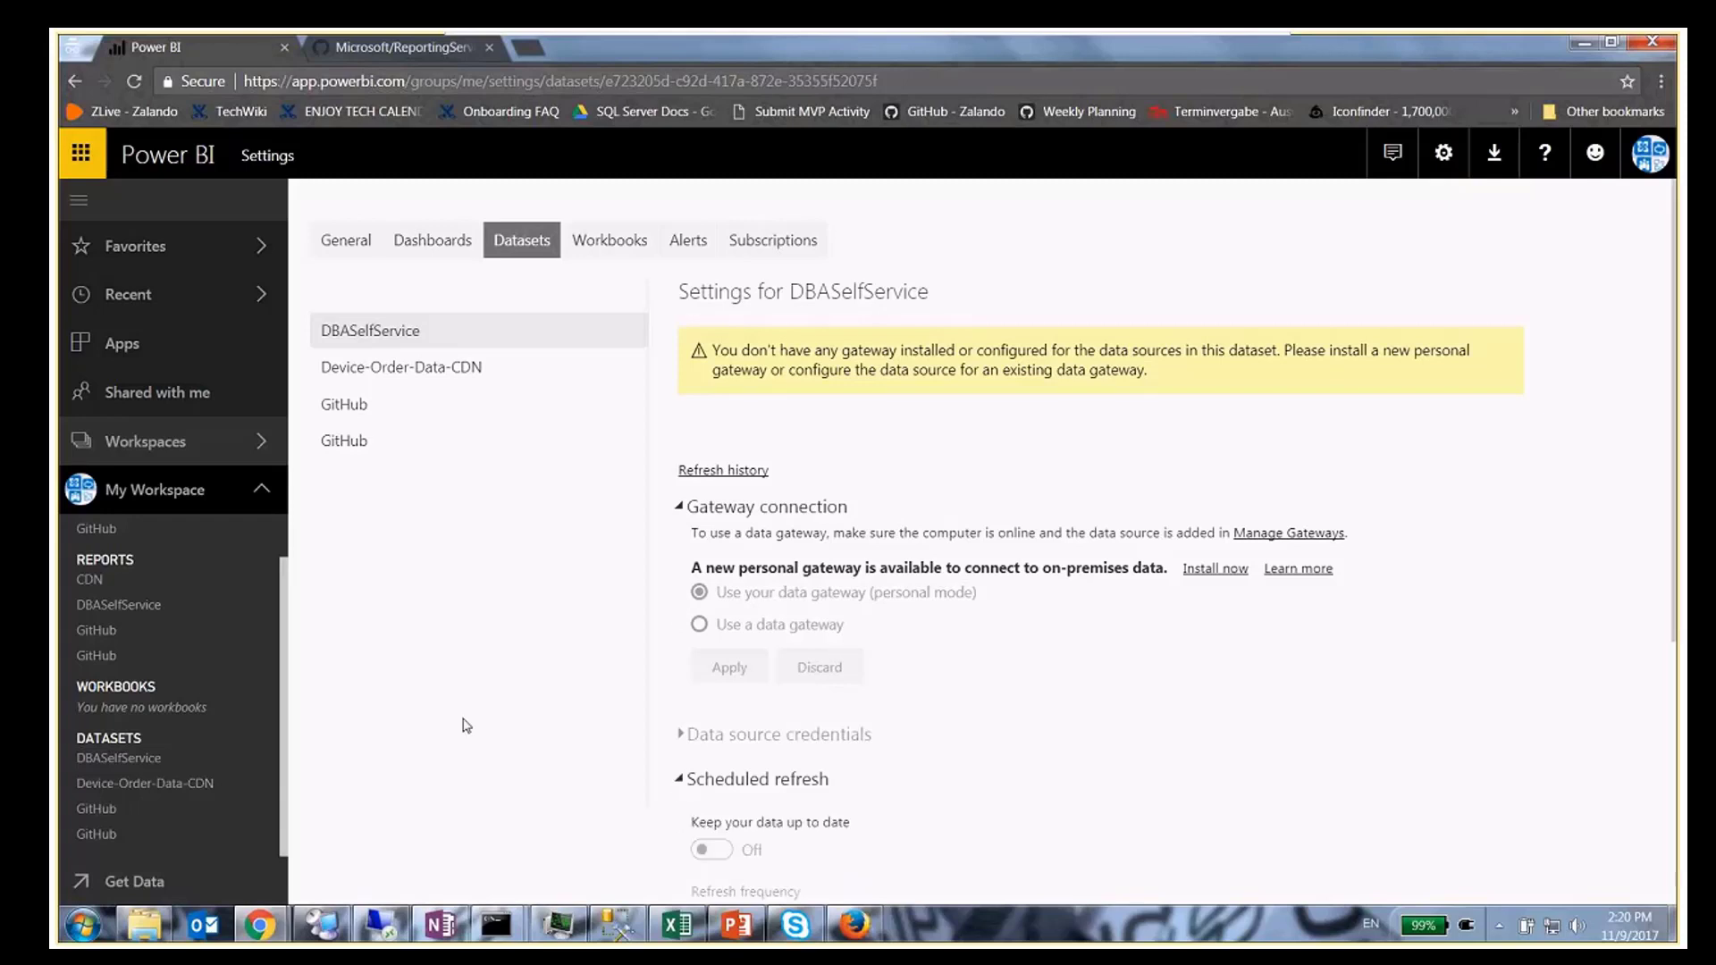
scroll(465, 724, down, 4)
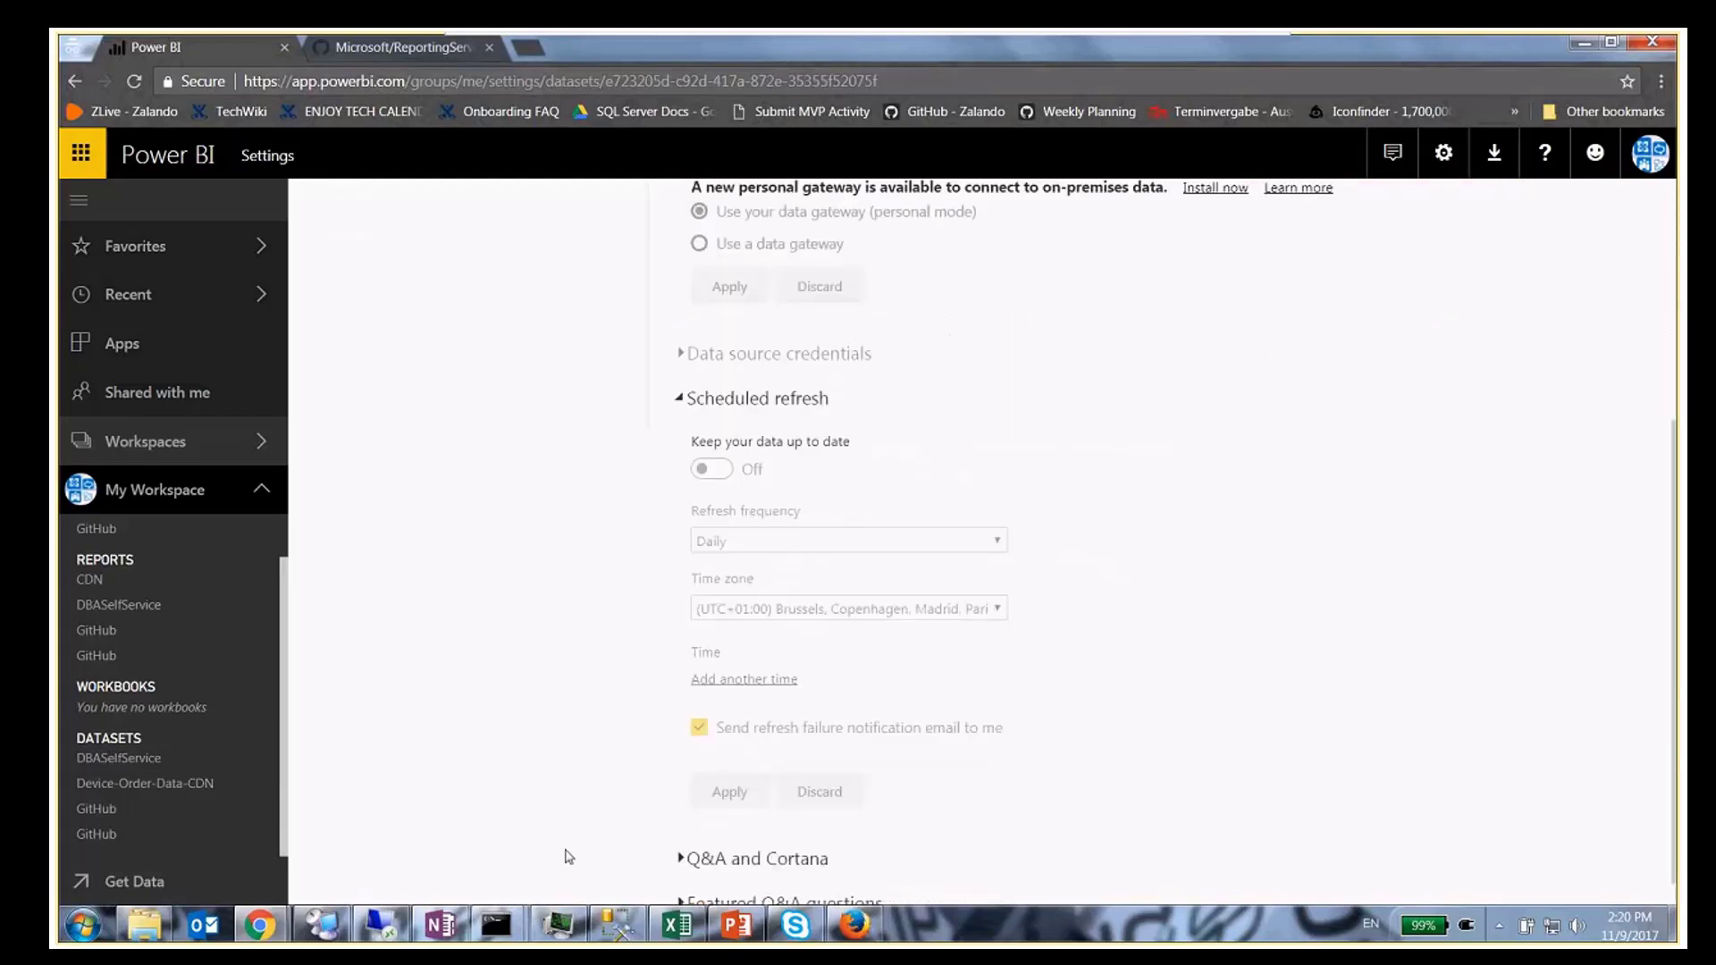
scroll(569, 856, down, 1)
scroll(568, 857, up, 1)
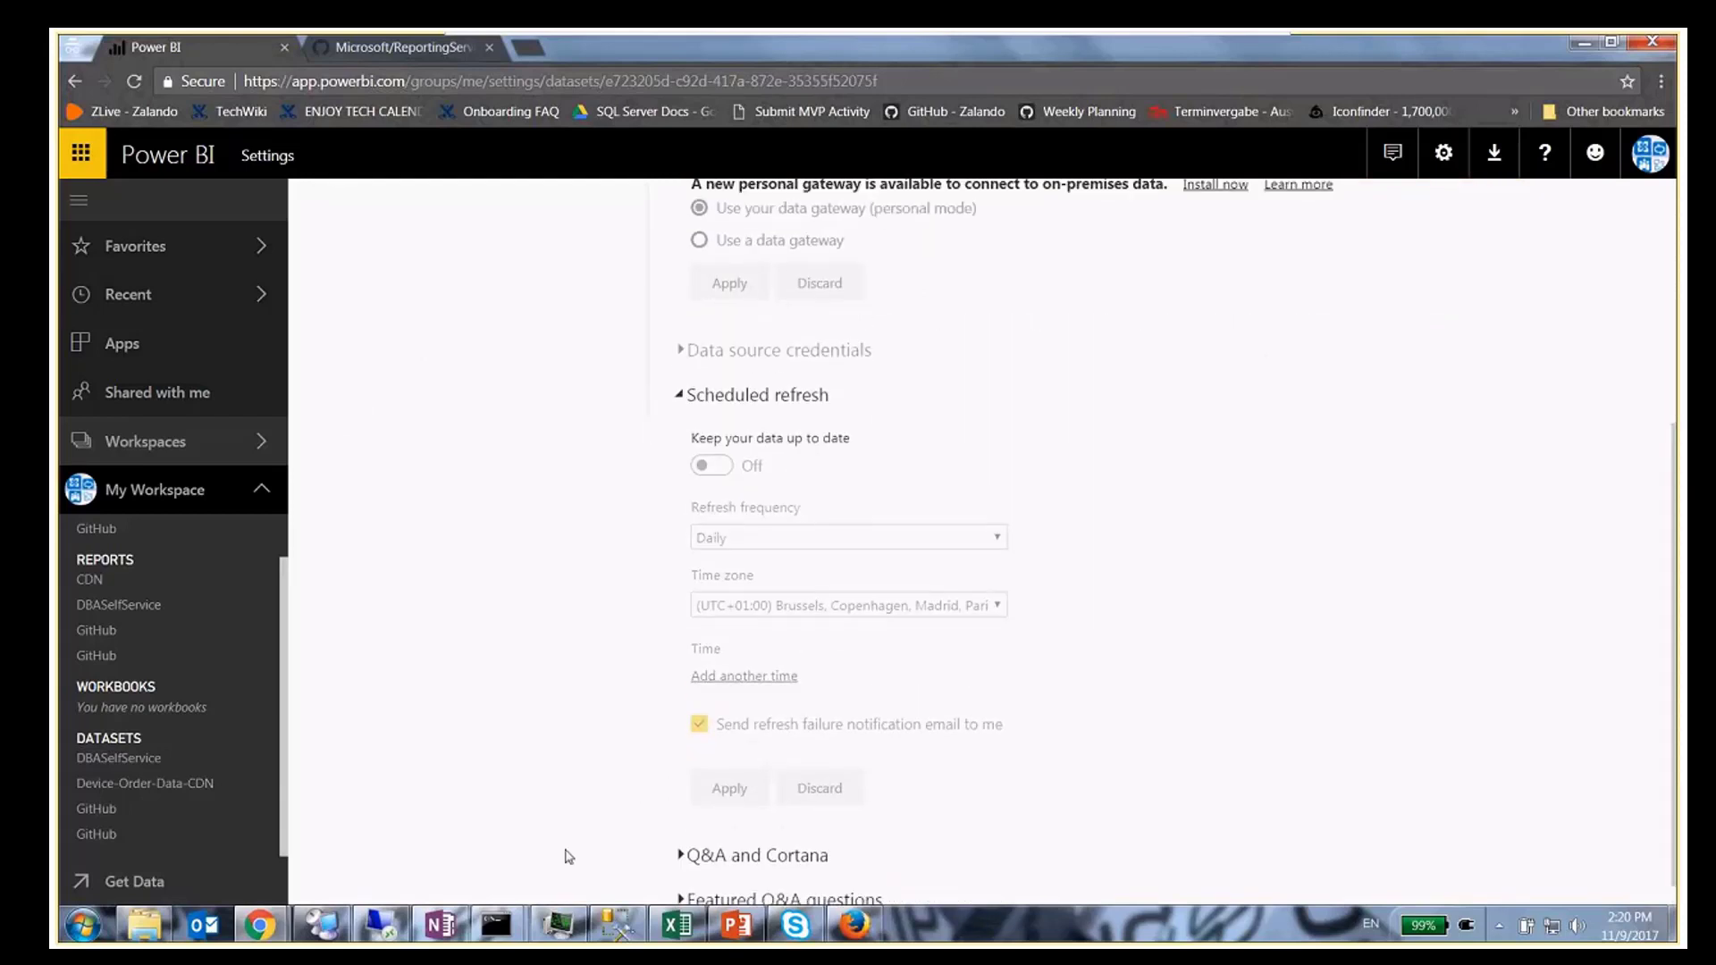
scroll(568, 856, up, 1)
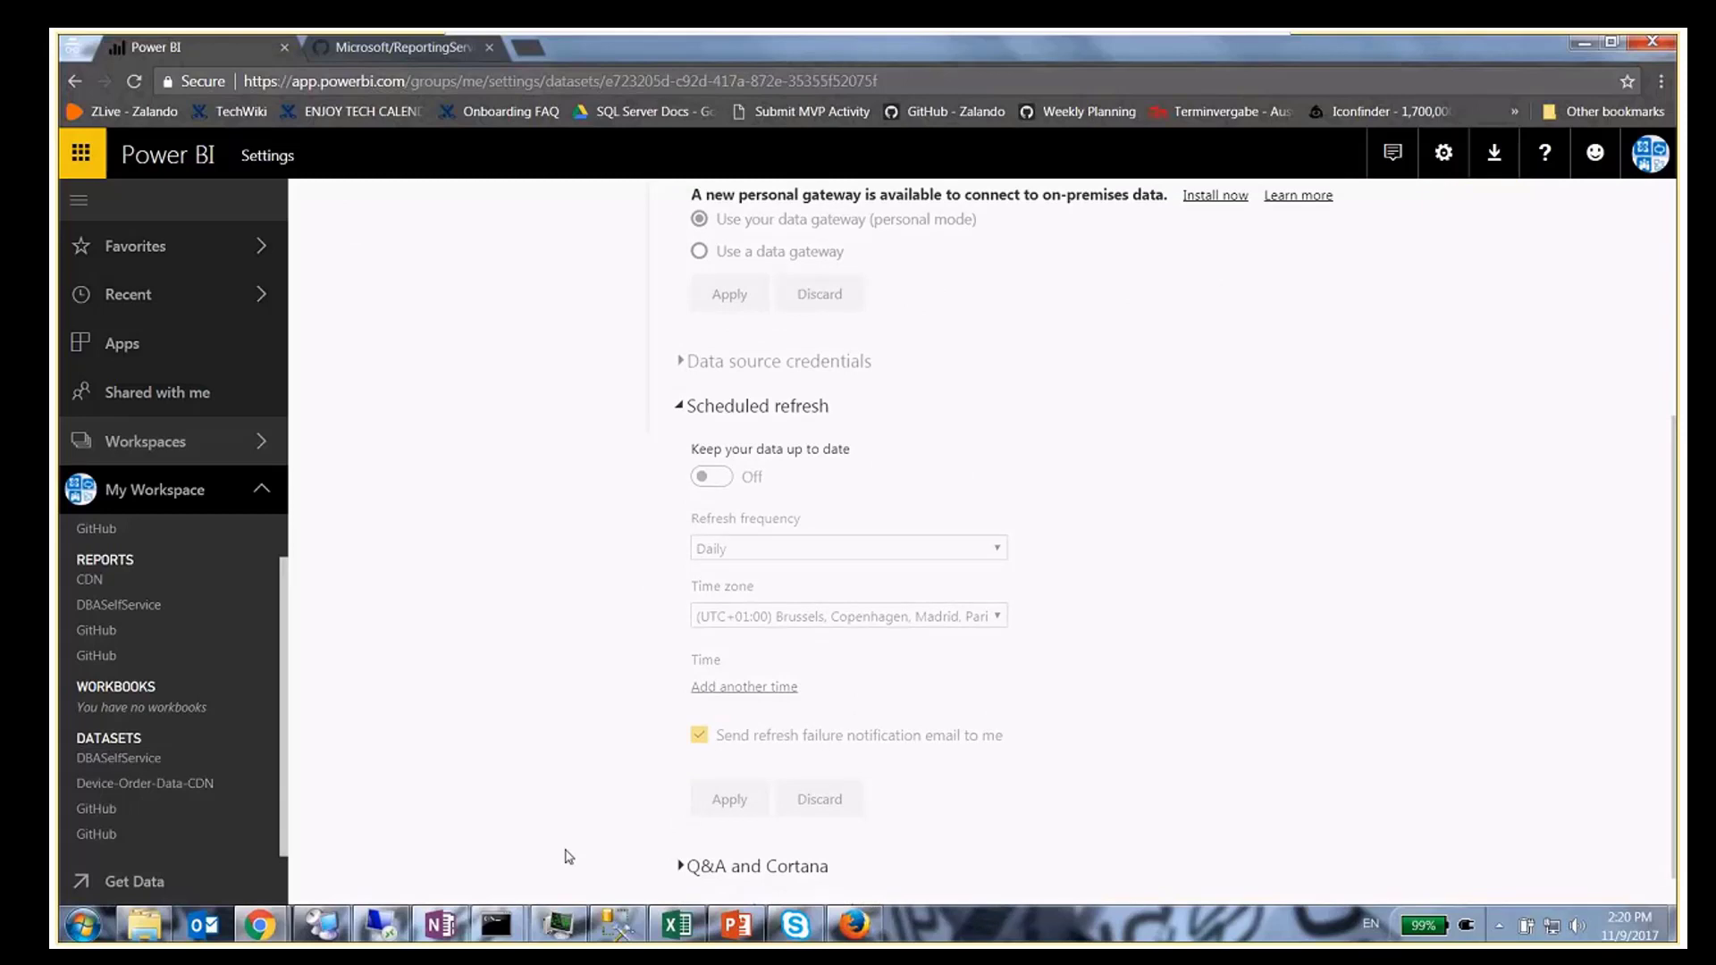
scroll(569, 856, up, 5)
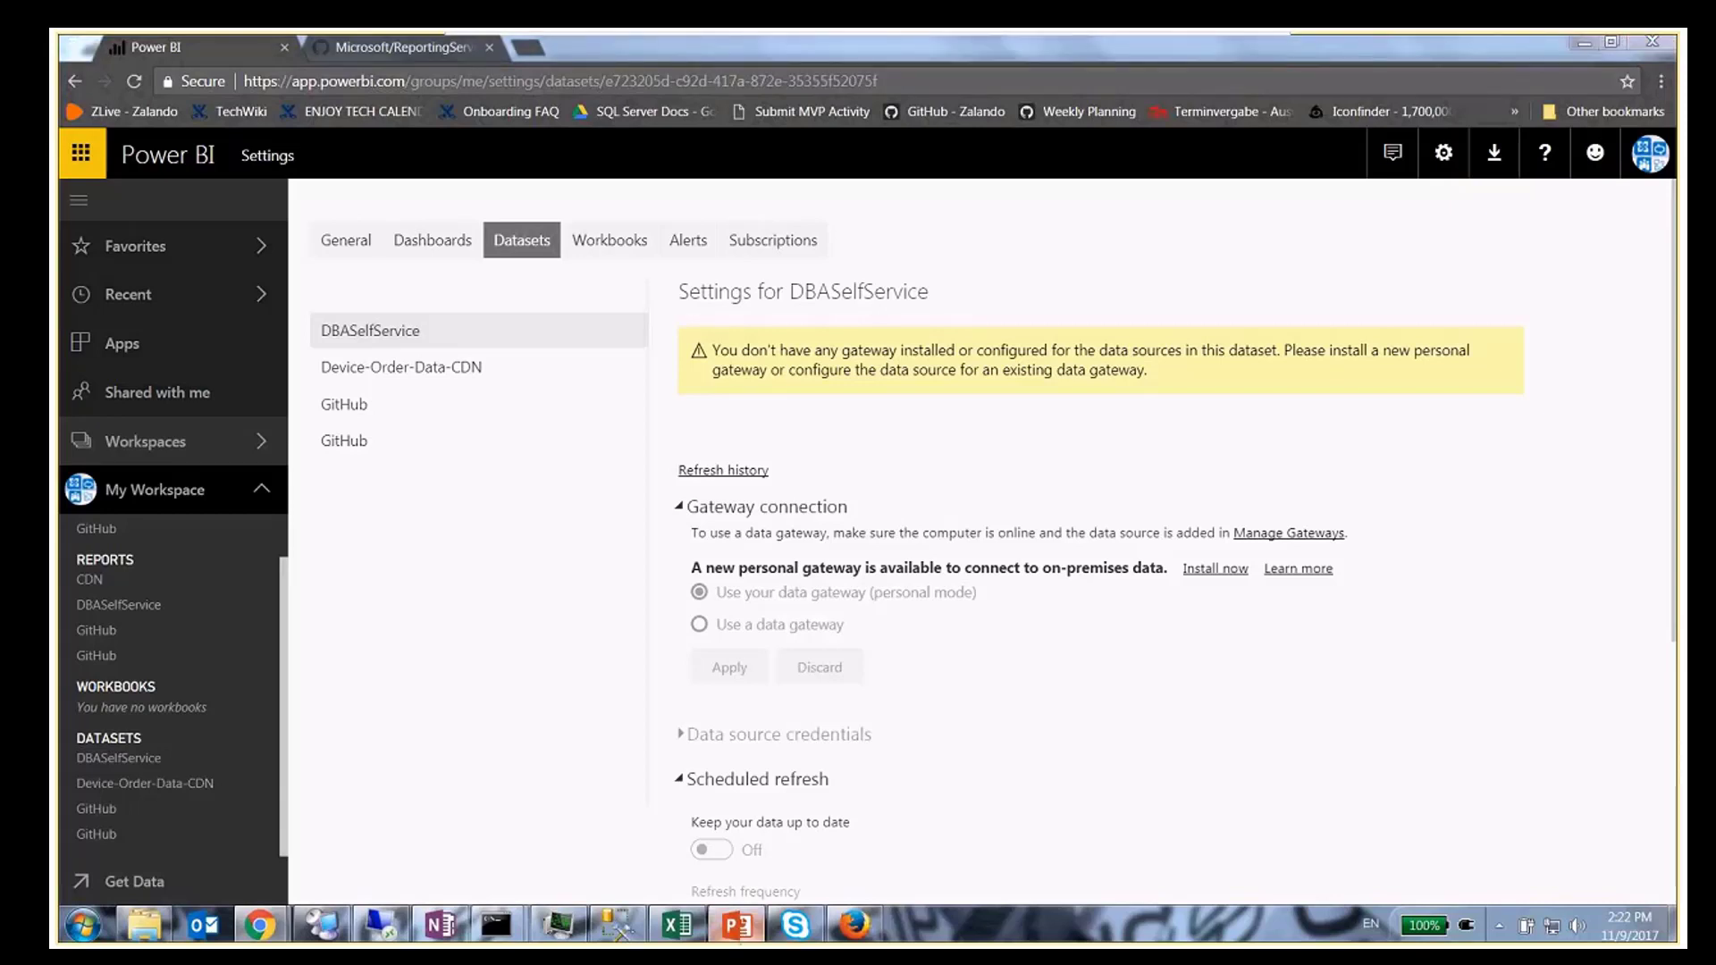
- Switch to the PowerPoint presentation and start the slide show from slide 5, the closing slide
click(738, 925)
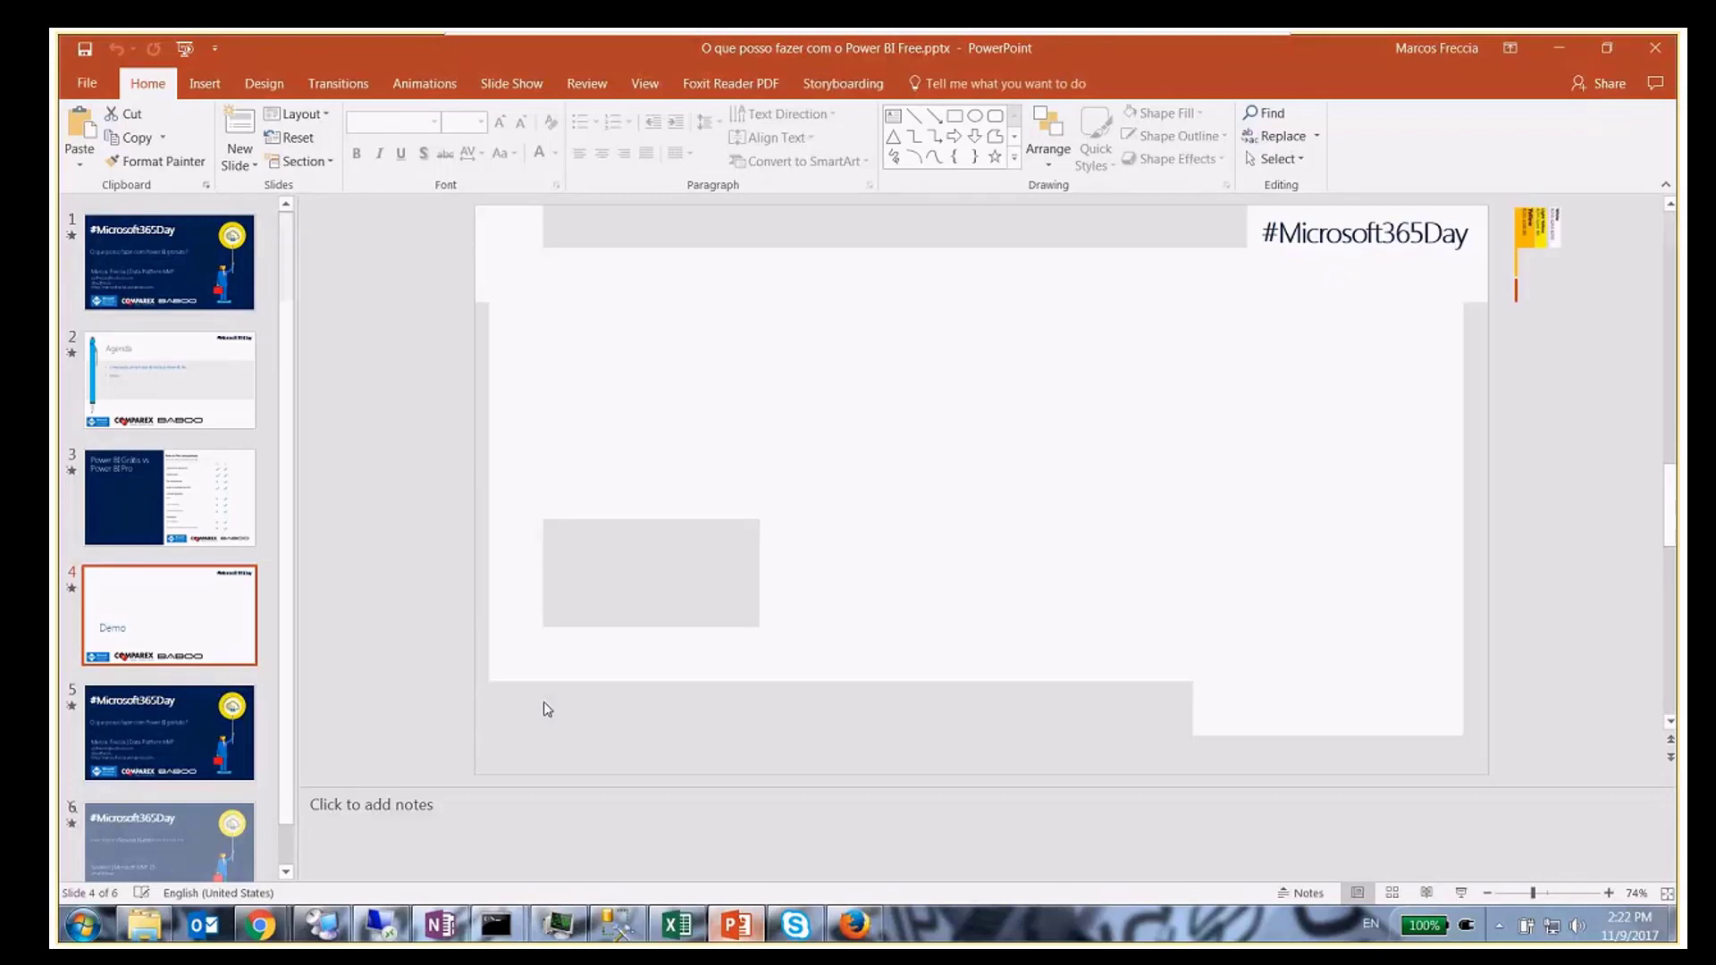
click(161, 762)
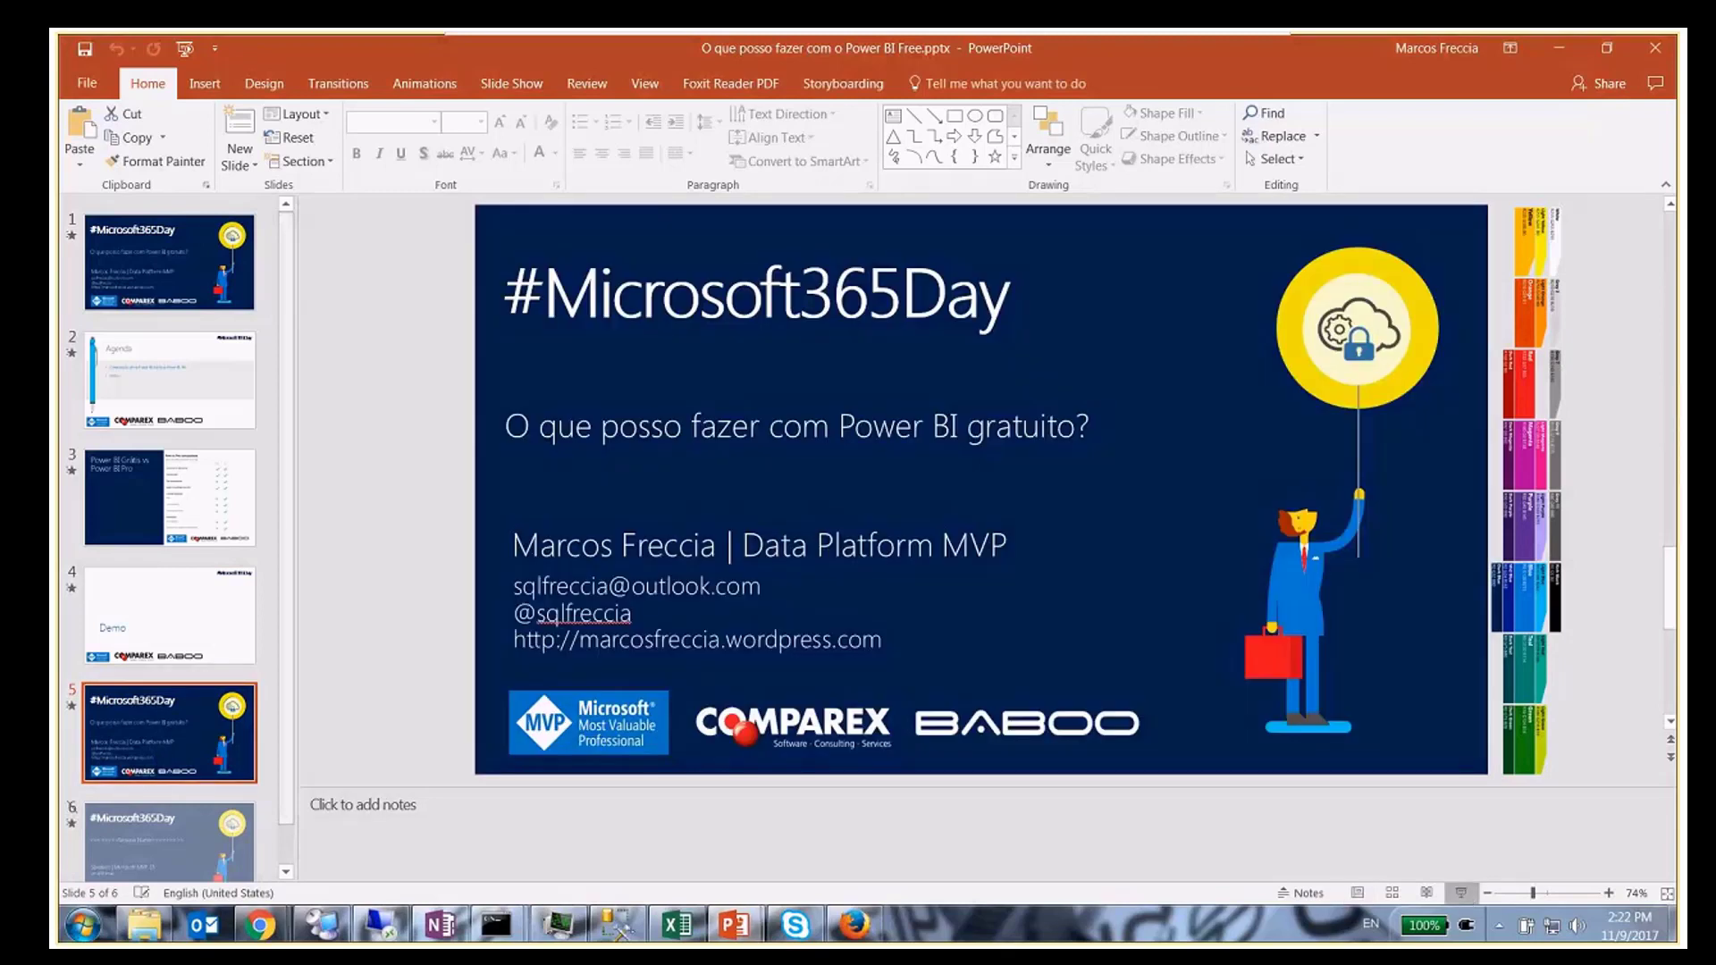
click(1461, 892)
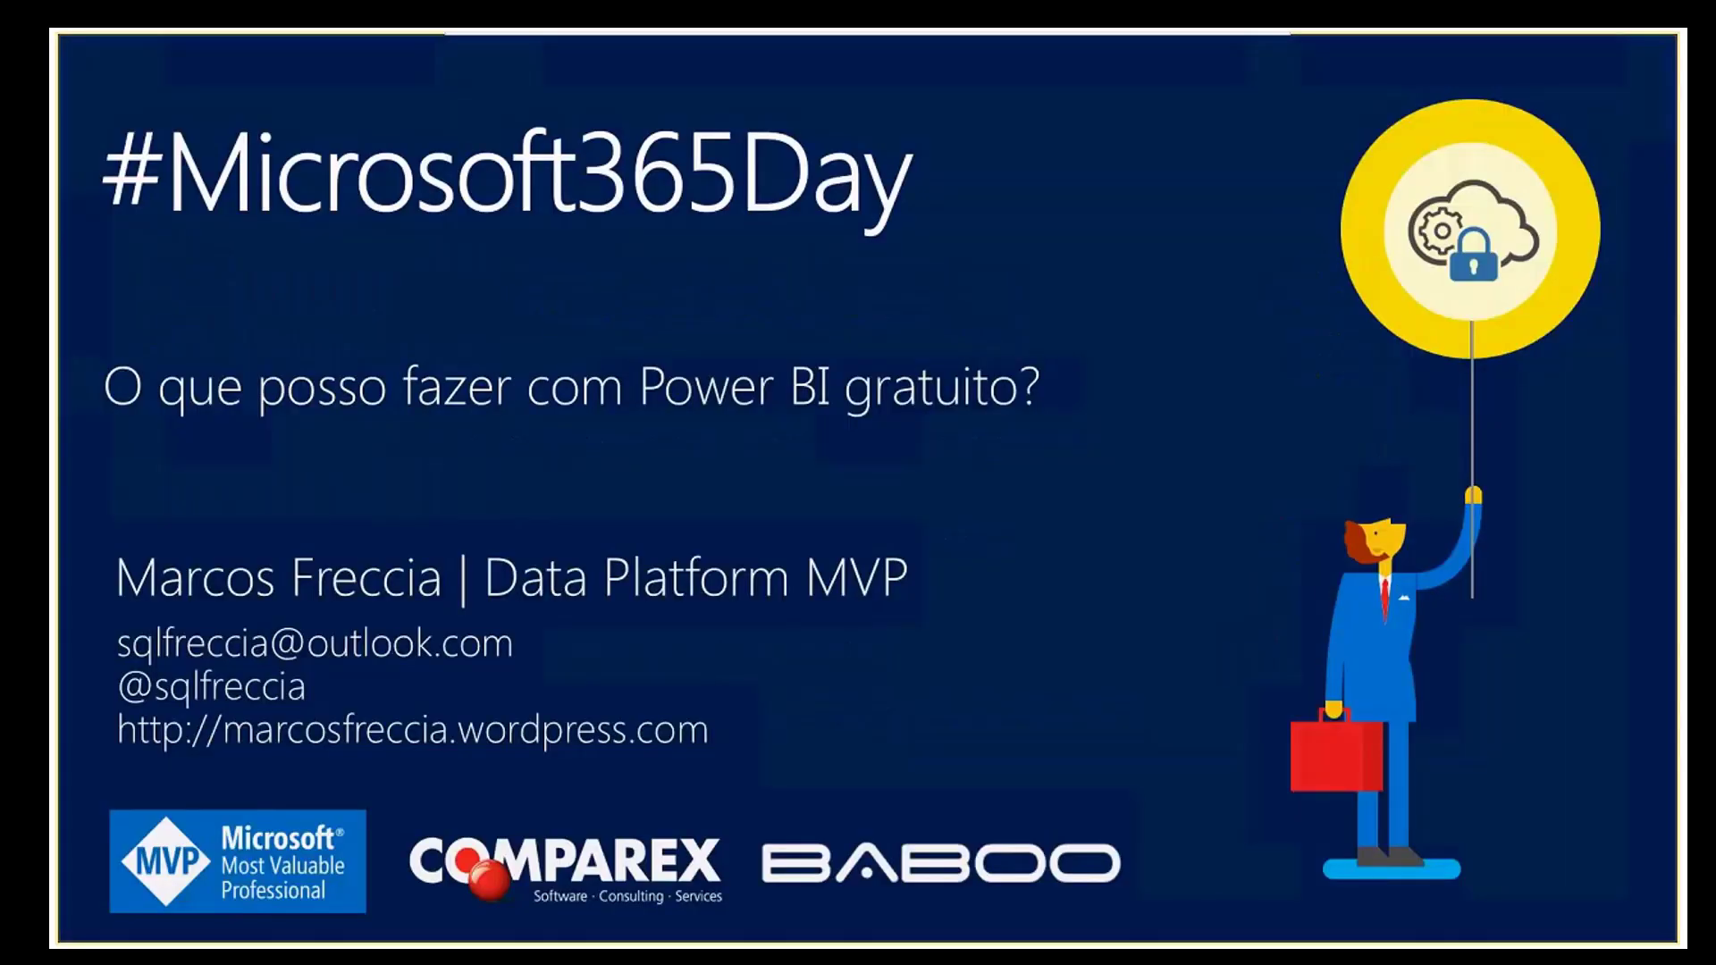